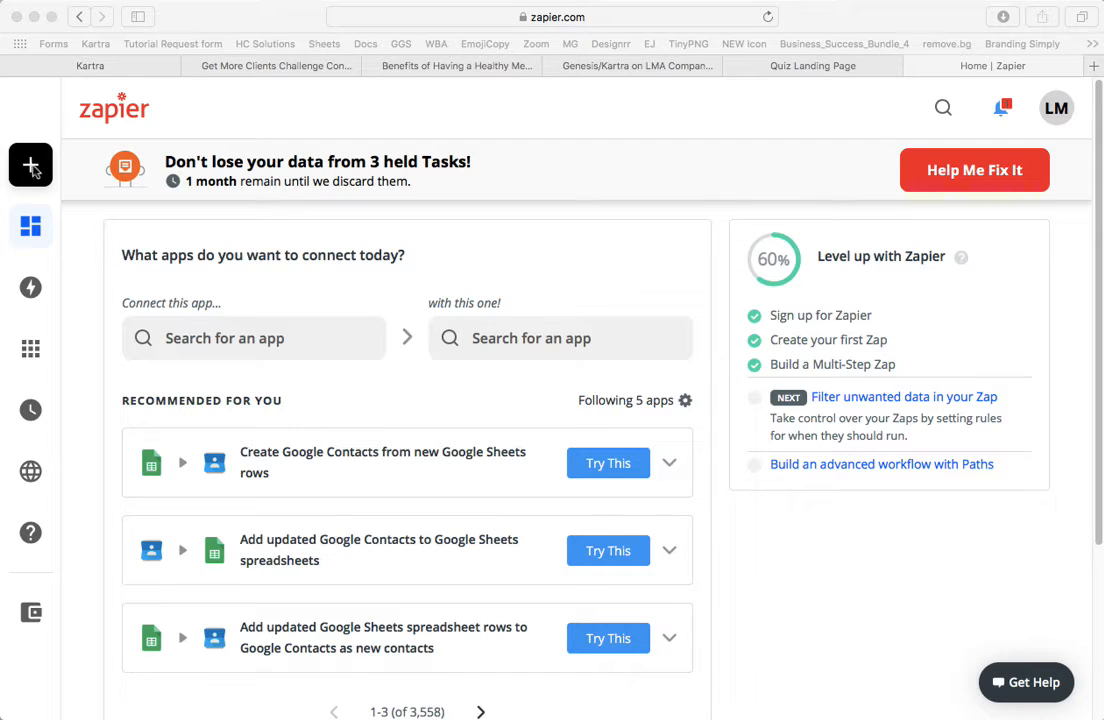
- Create a new zap with Kartra as the trigger app and Lead Subscribes to List as the event
left_click(31, 170)
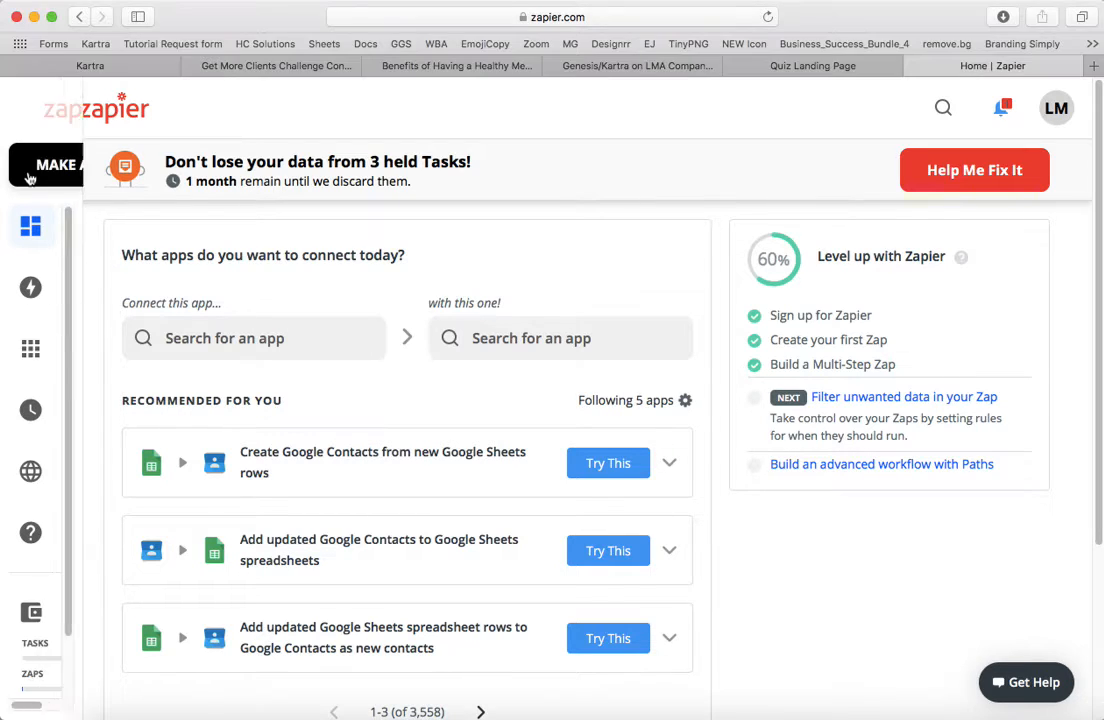
left_click(30, 173)
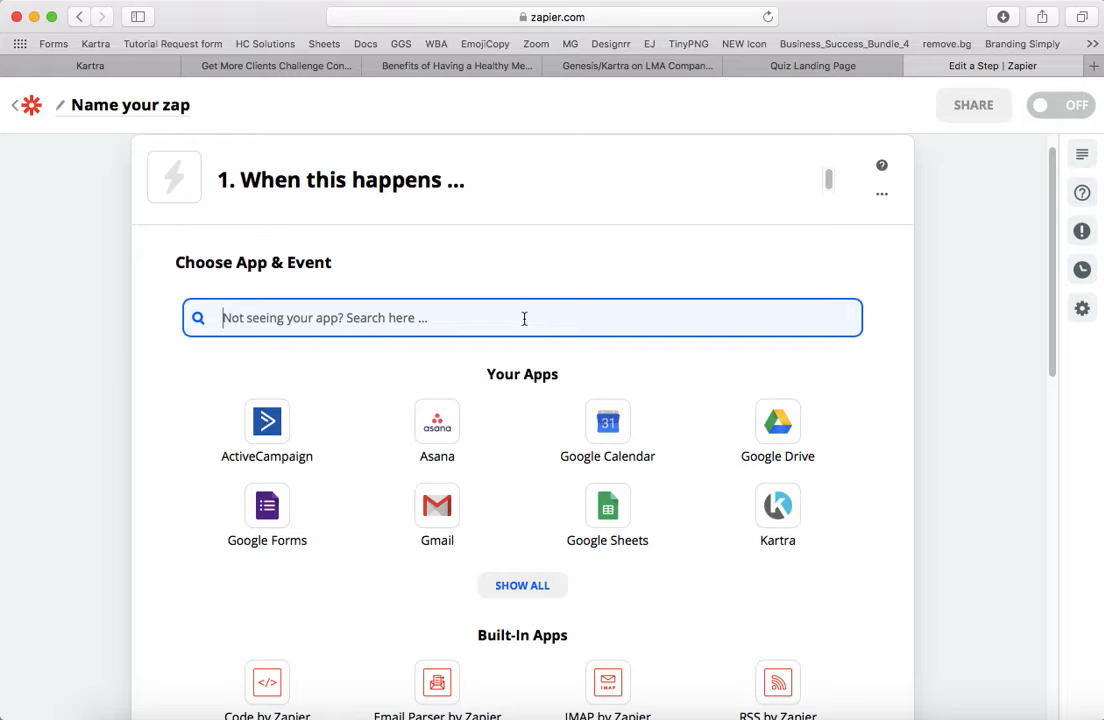
left_click(777, 508)
left_click(784, 507)
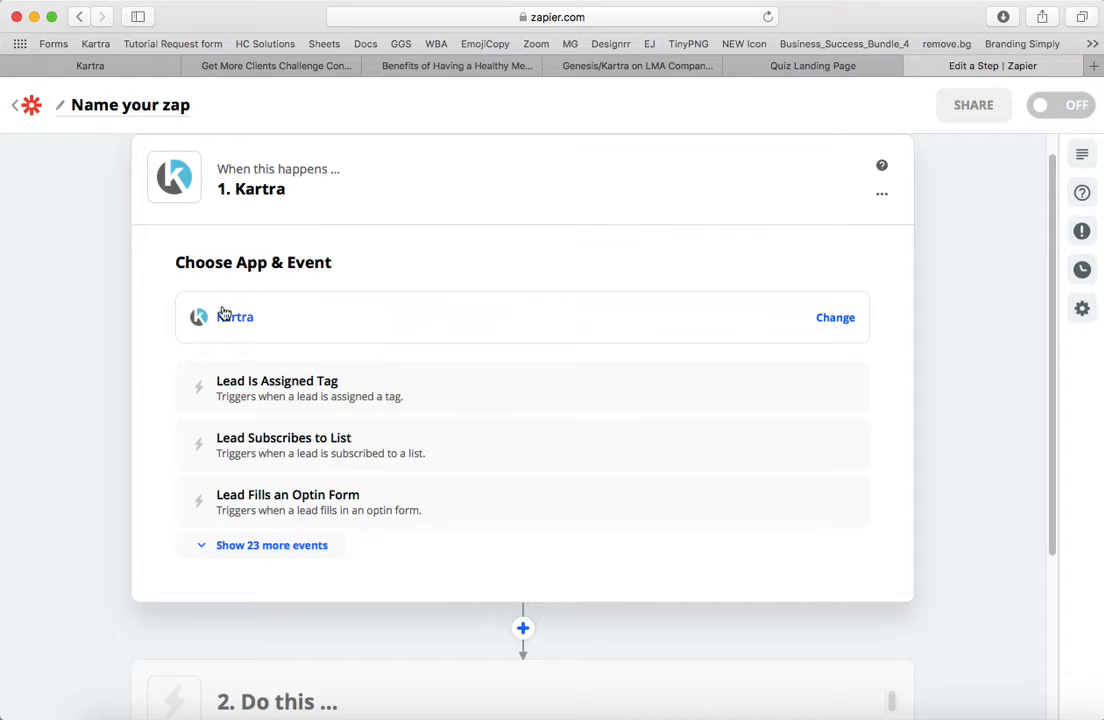
left_click(300, 447)
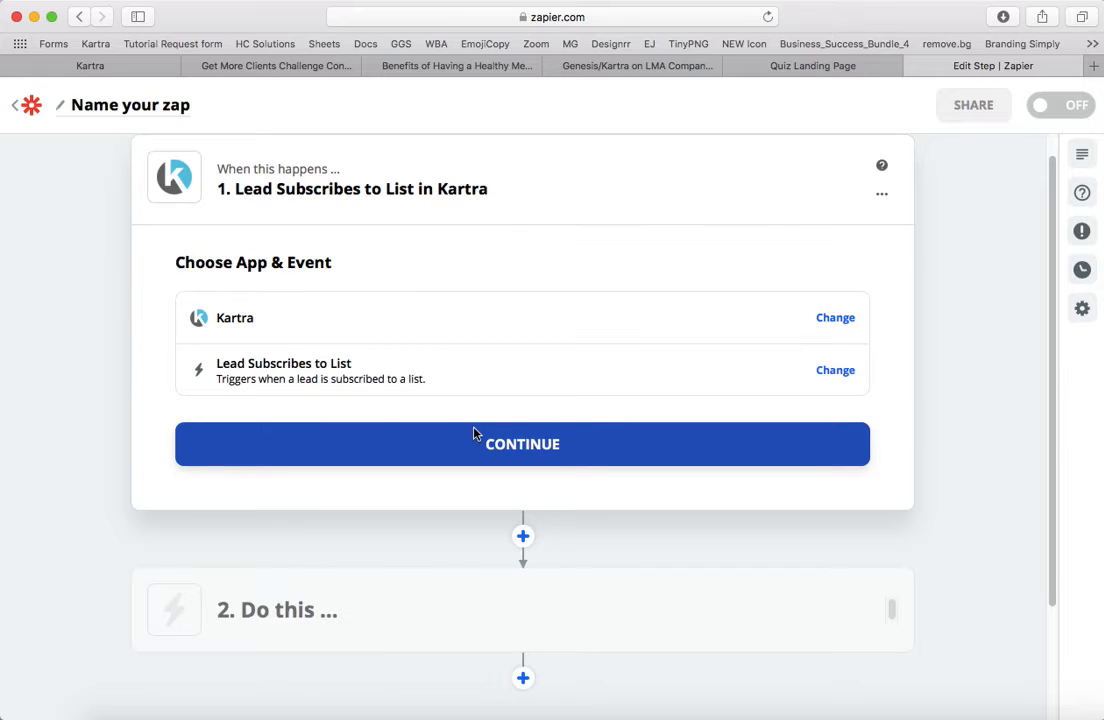
left_click(478, 464)
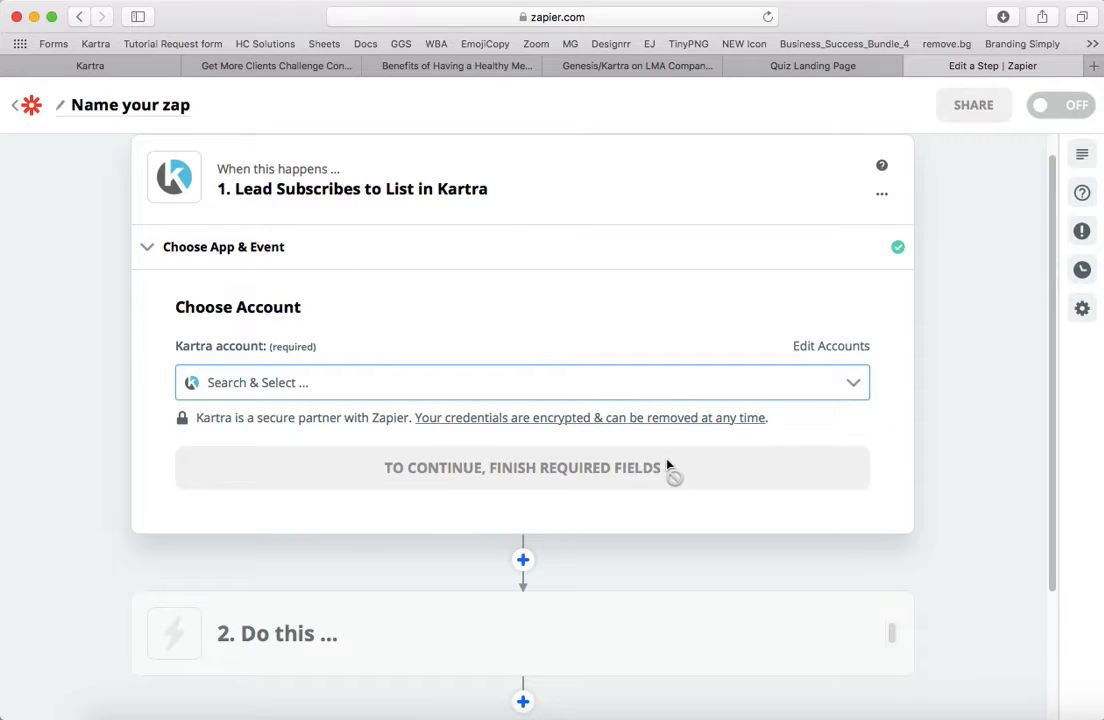
- Connect the trigger to the Kartra account that is used in 5 Zaps
scroll(668, 468, "down", 3)
scroll(665, 468, "up", 2)
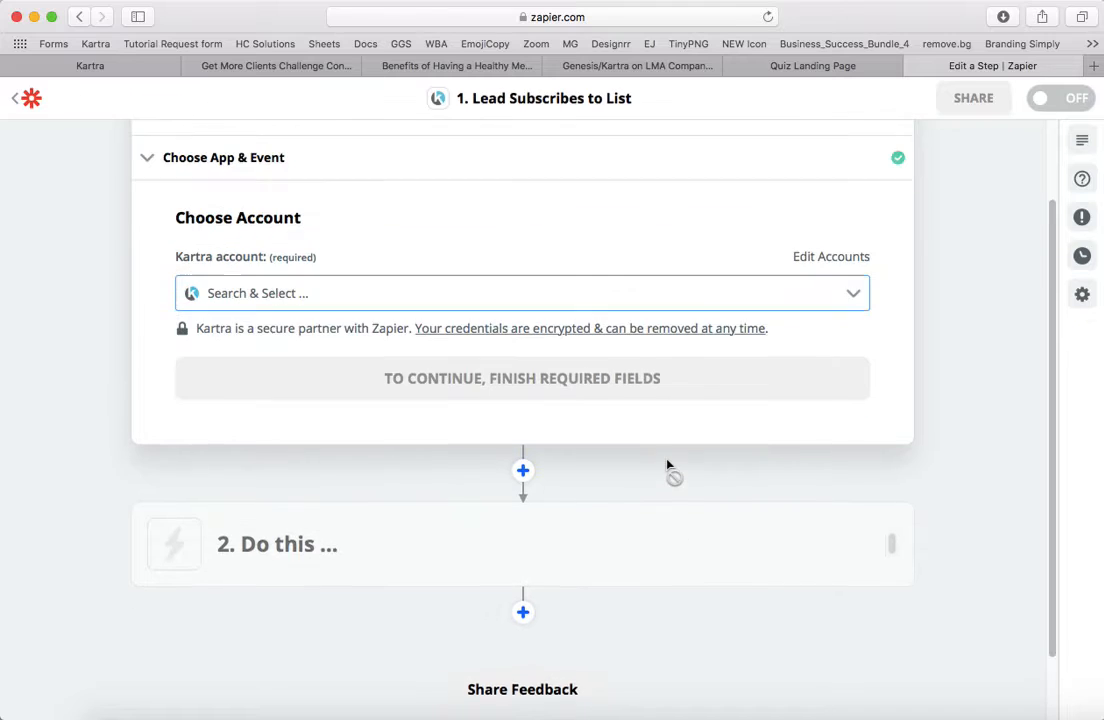
left_click(418, 309)
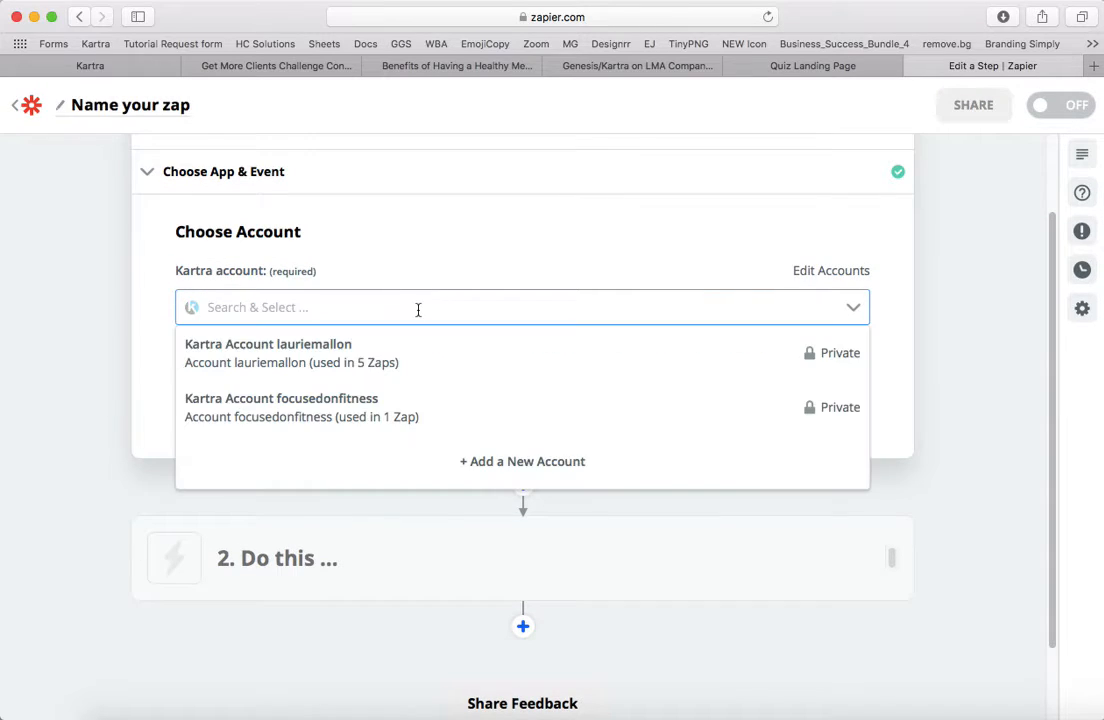
left_click(333, 362)
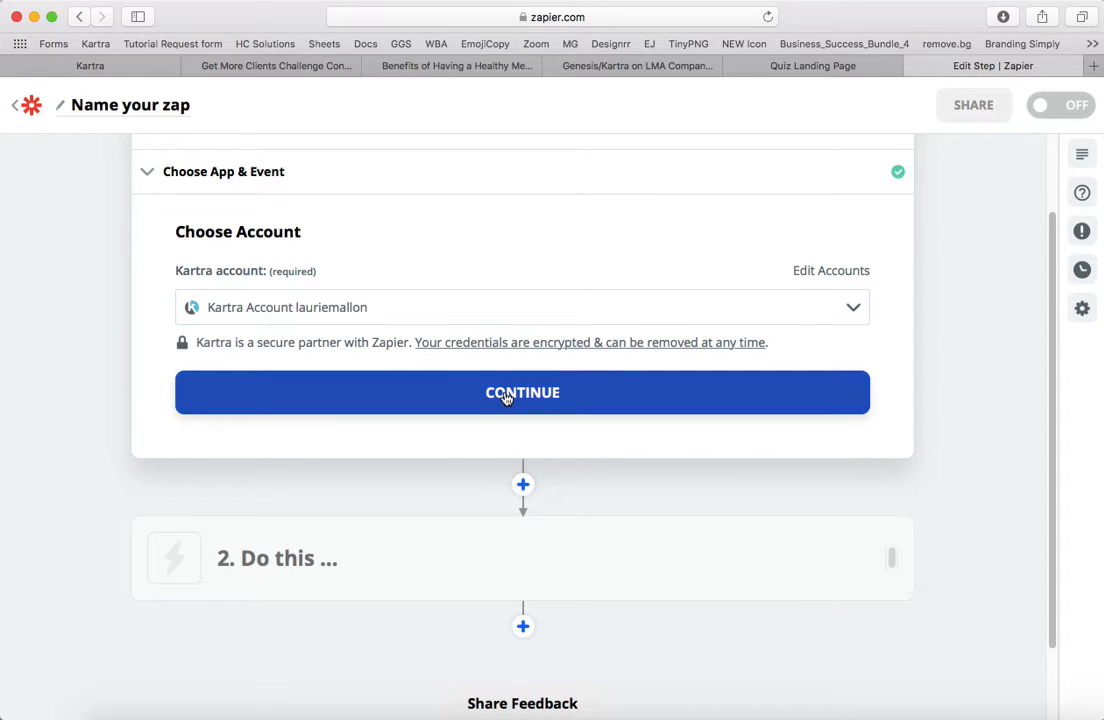
left_click(506, 396)
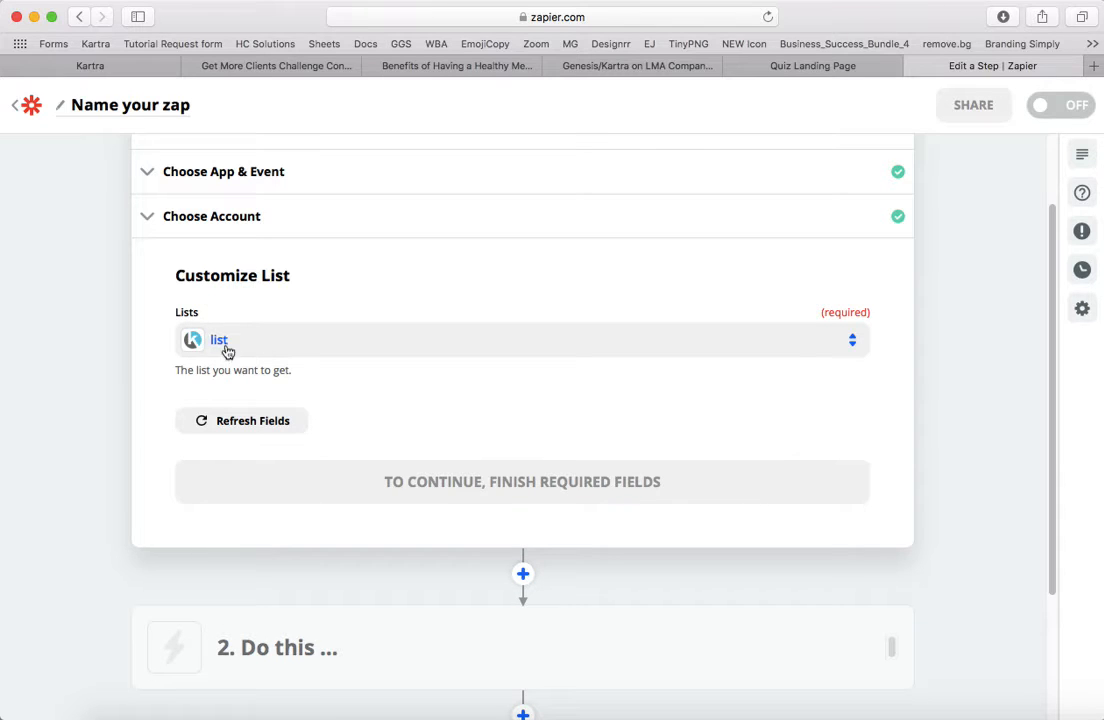
- Set the trigger's list to BUYER - ATHH client and continue to the trigger test
left_click(853, 342)
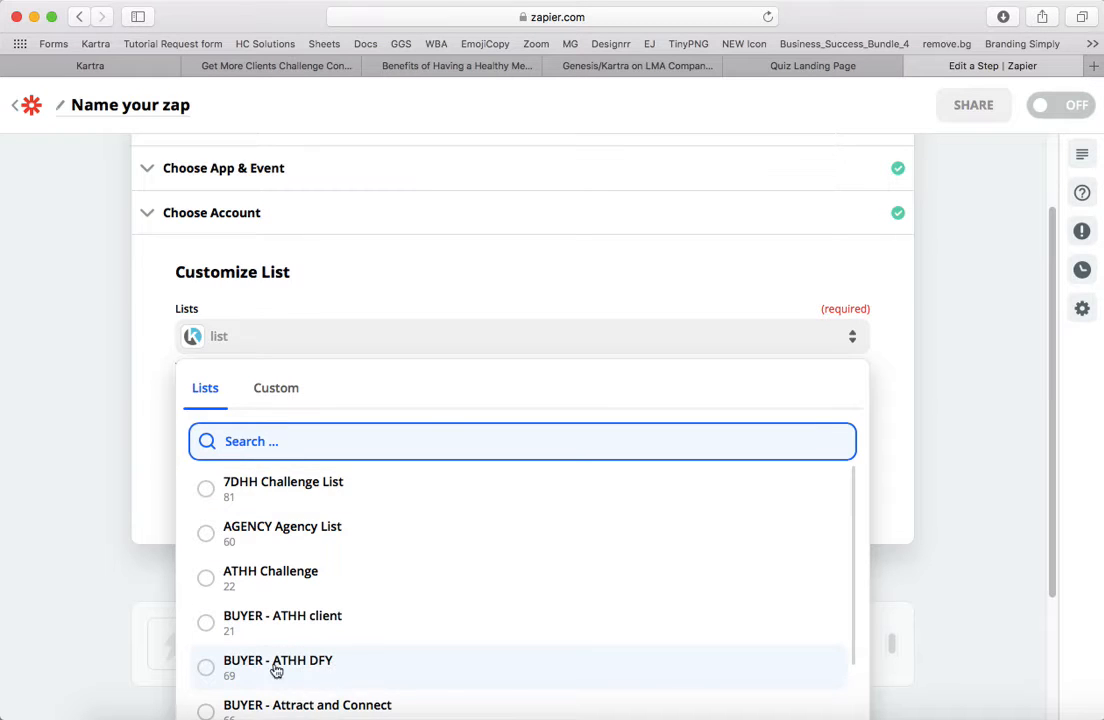
left_click(320, 626)
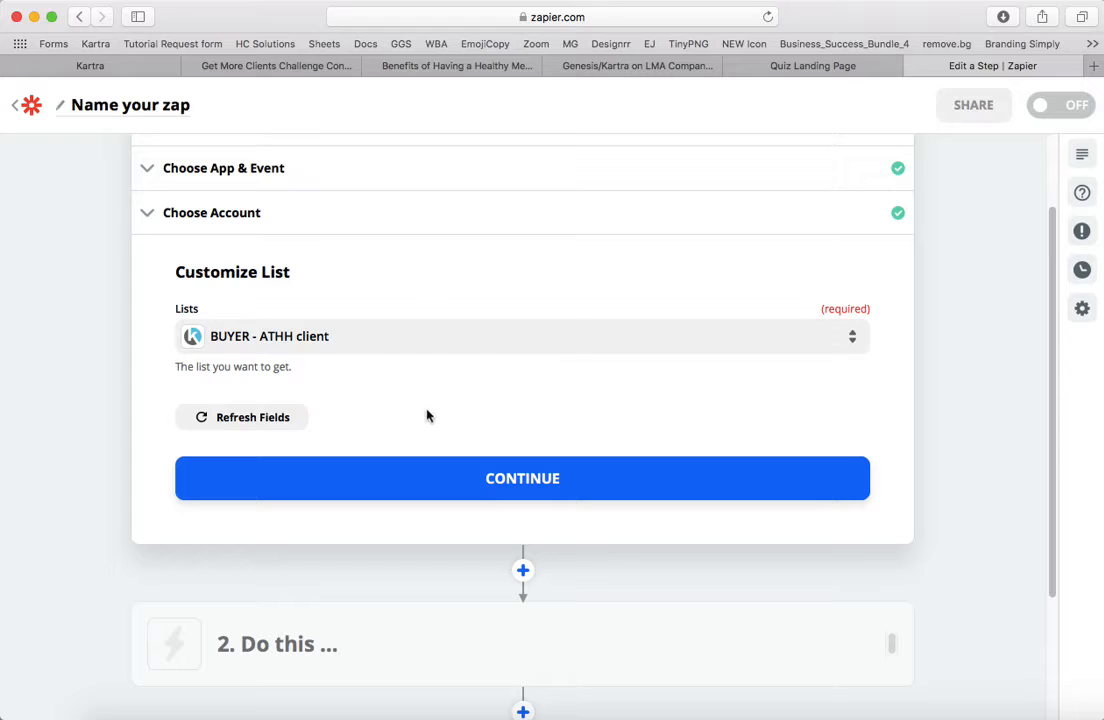
left_click(506, 488)
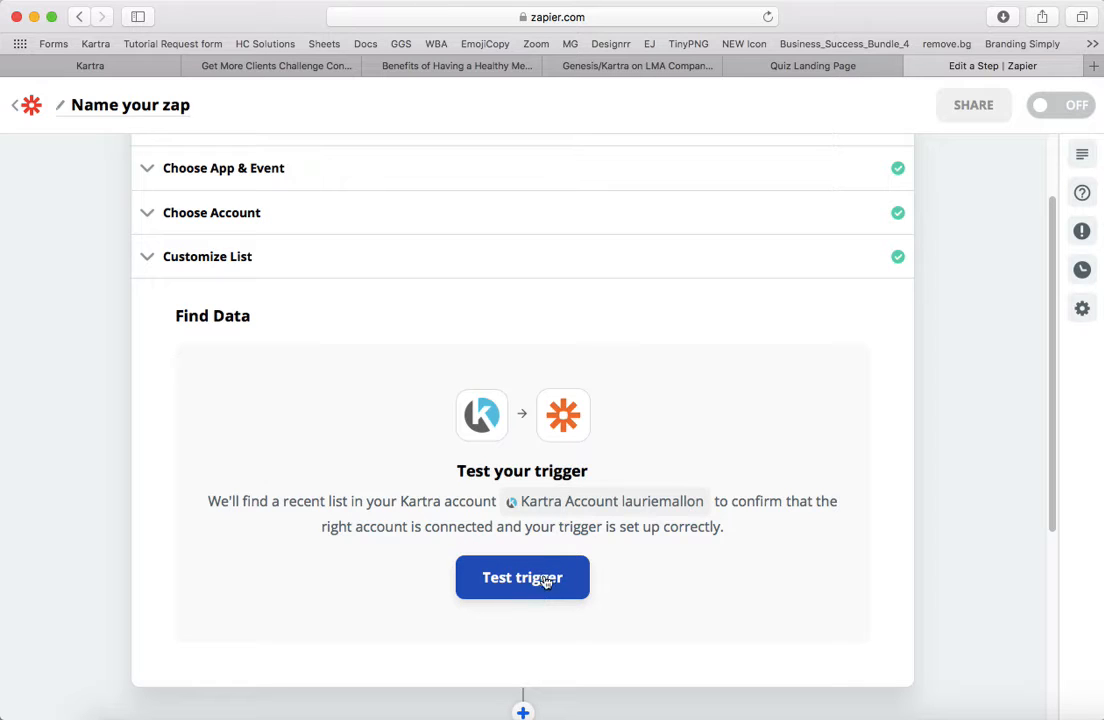
- Test the Kartra trigger, review the sample lead data, and continue past the test
left_click(540, 580)
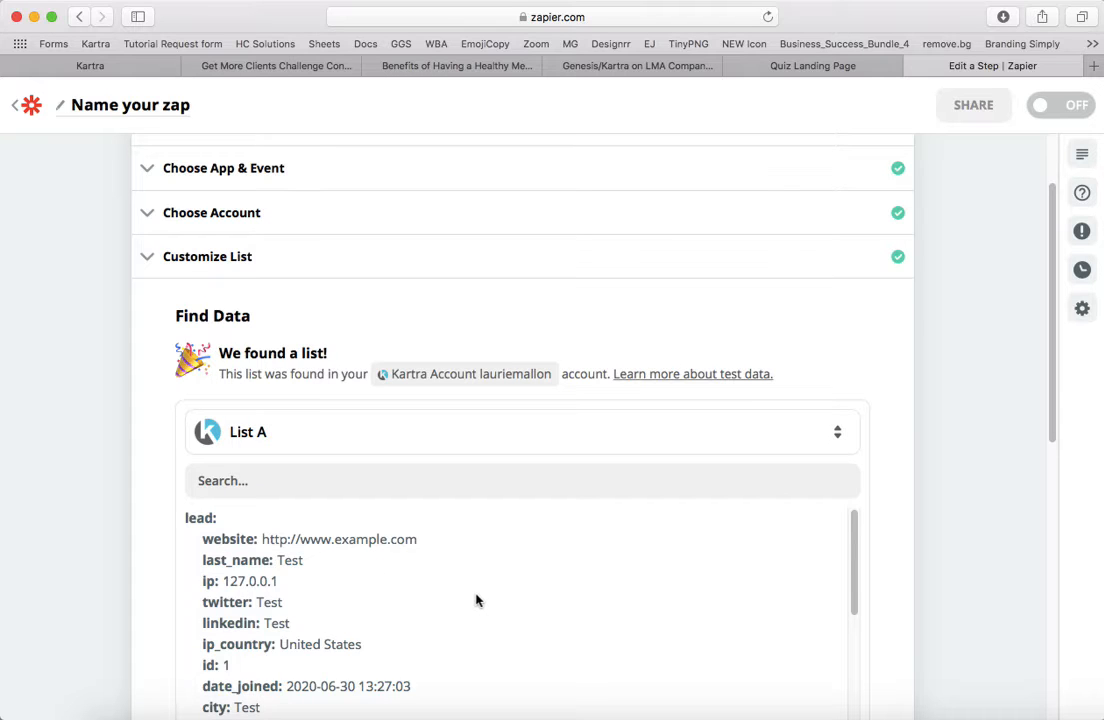
scroll(476, 600, "down", 10)
scroll(680, 295, "down", 8)
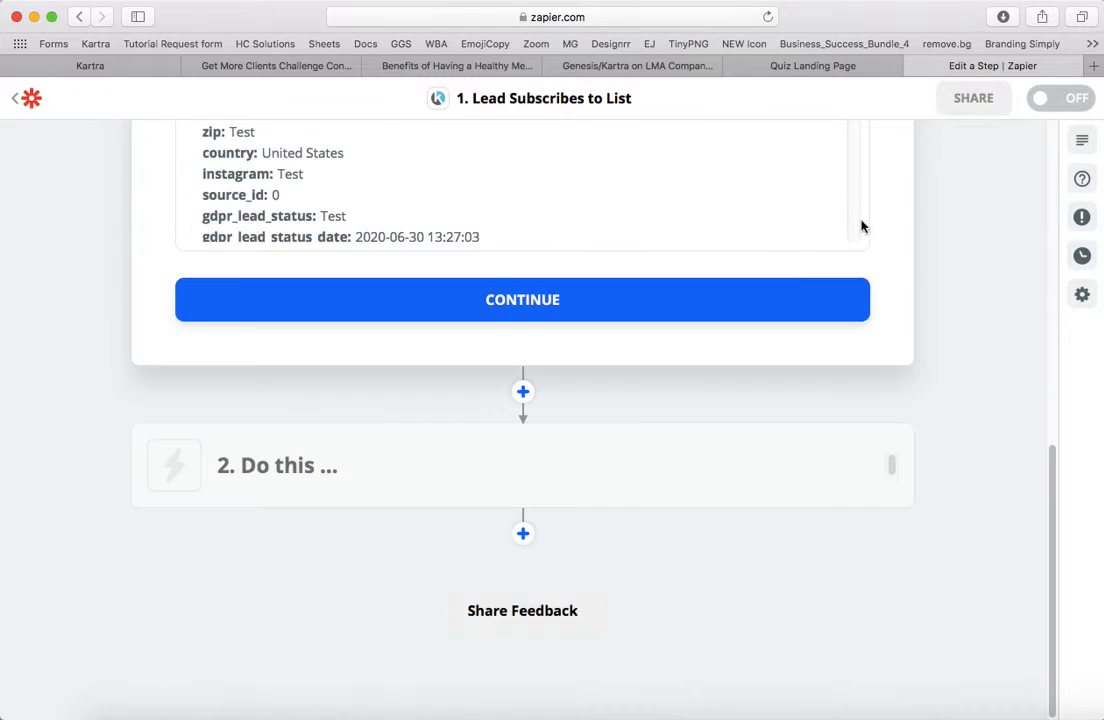
left_click(588, 314)
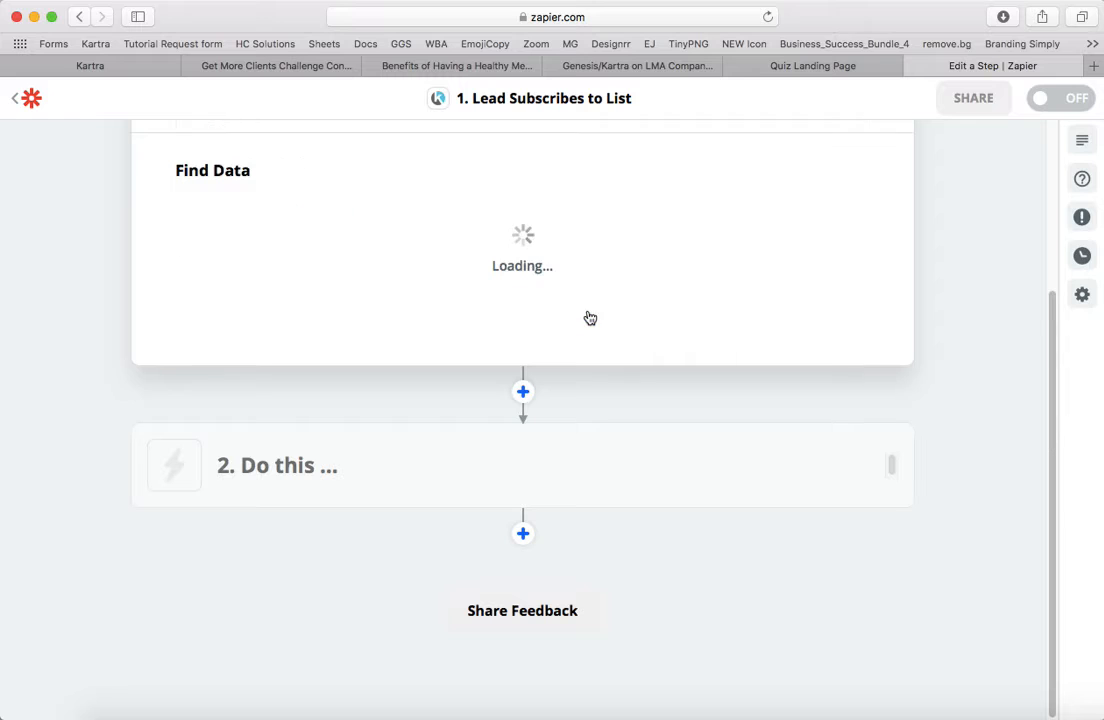
- Set the zap's action to Trainerize with the Create Client event
left_click(559, 451)
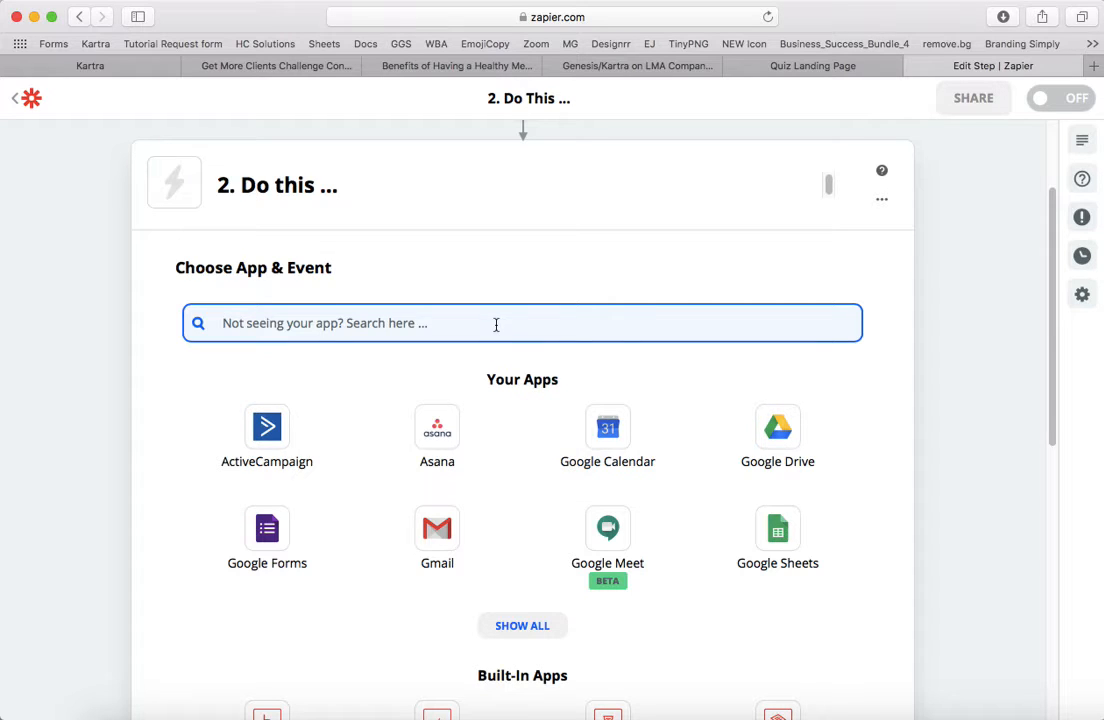
type("trainer")
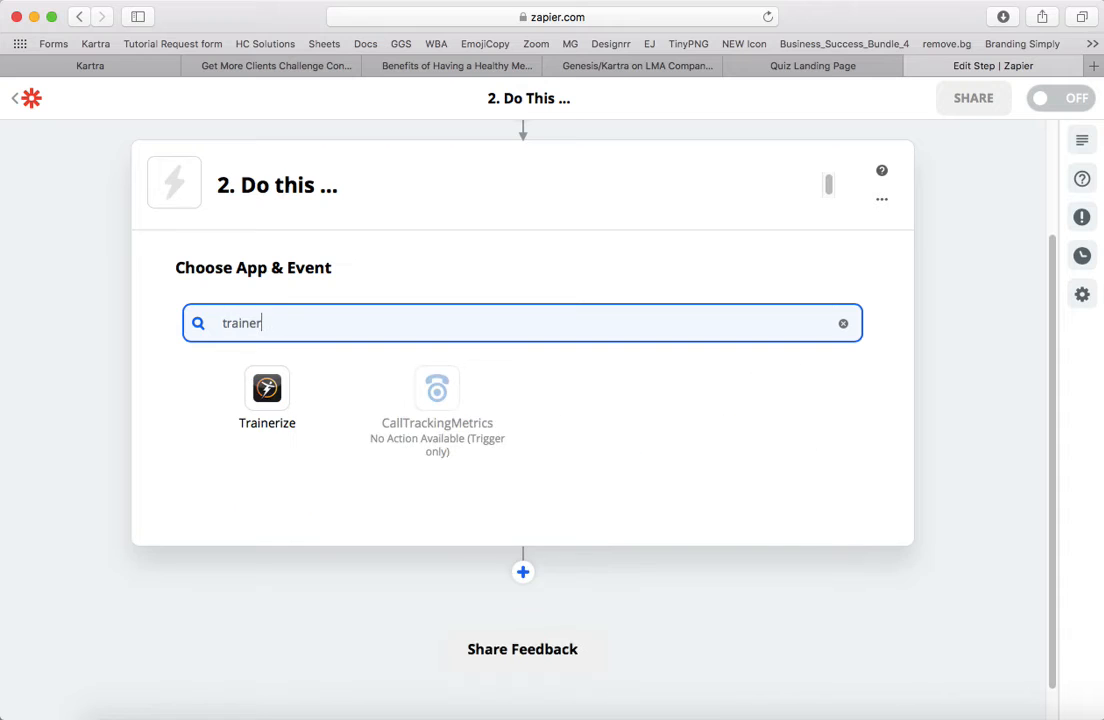
left_click(256, 415)
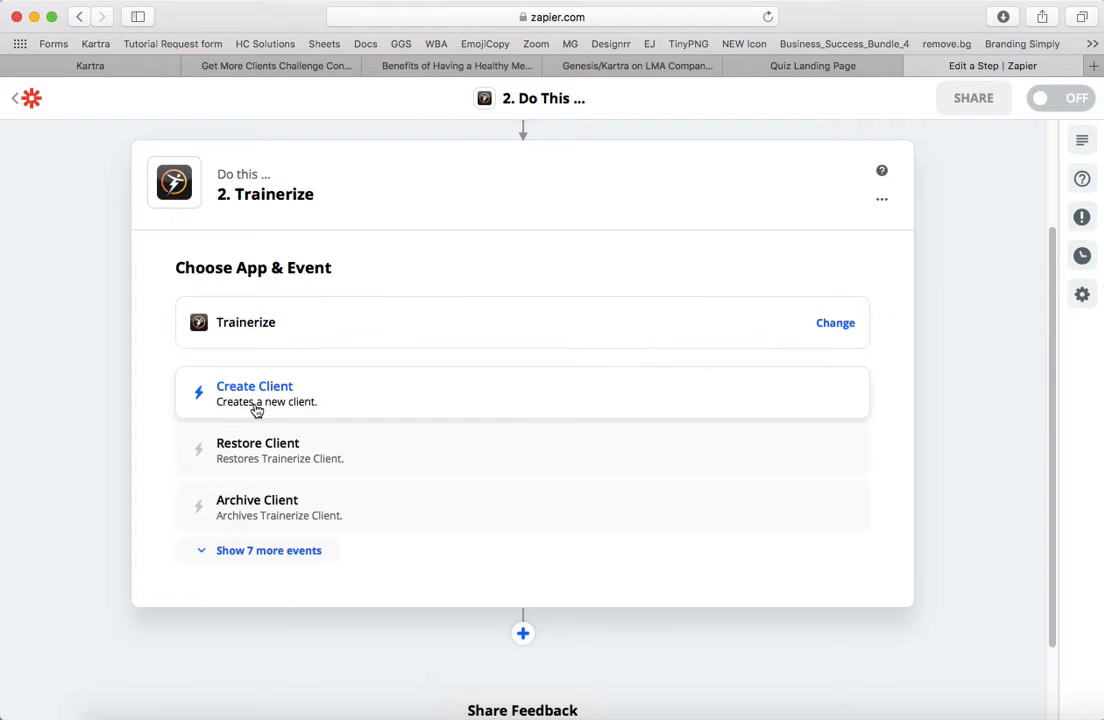
left_click(282, 393)
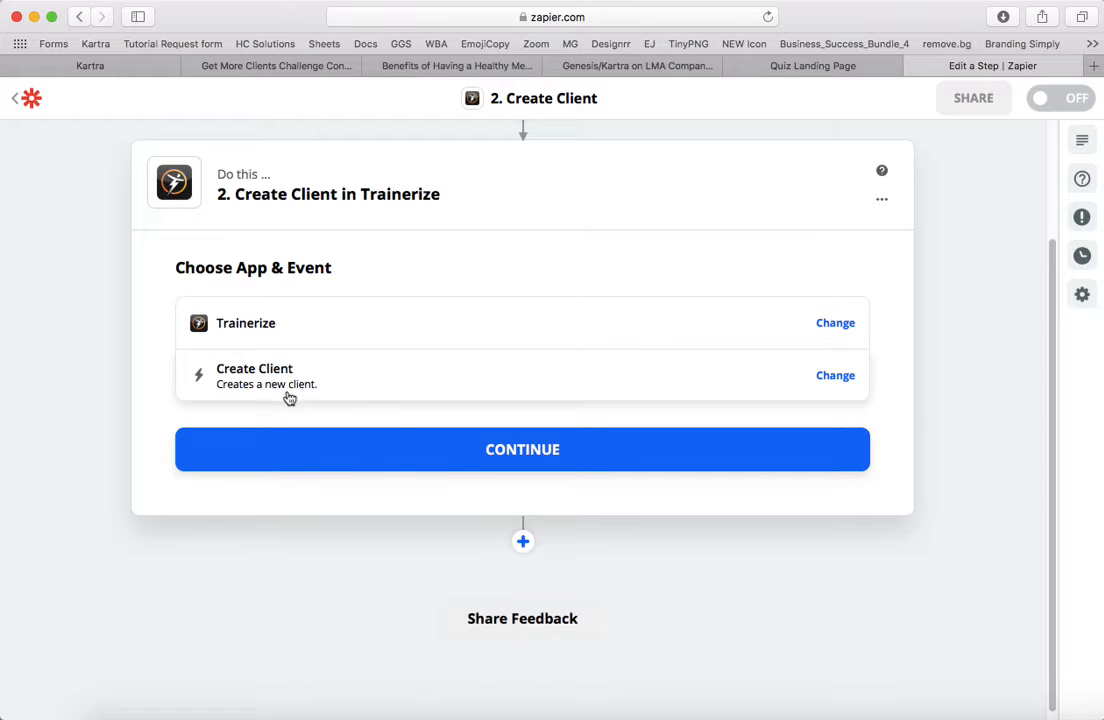
left_click(487, 455)
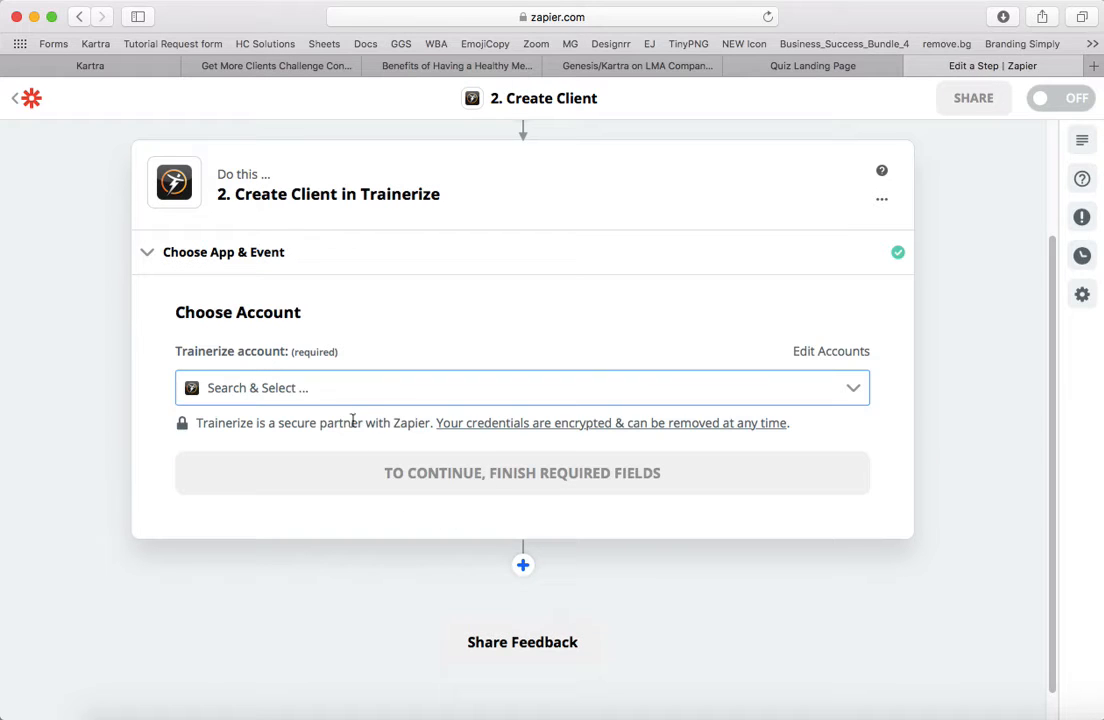
- Connect the Create Client action to the Trainerize #2 account
left_click(344, 397)
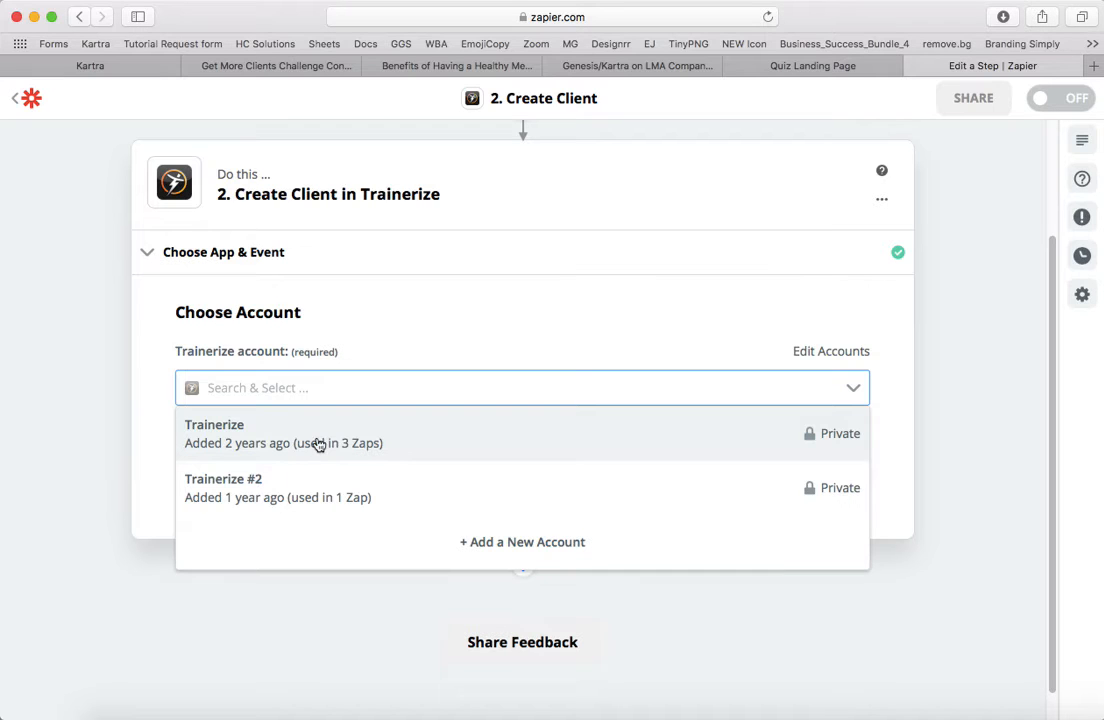
left_click(309, 496)
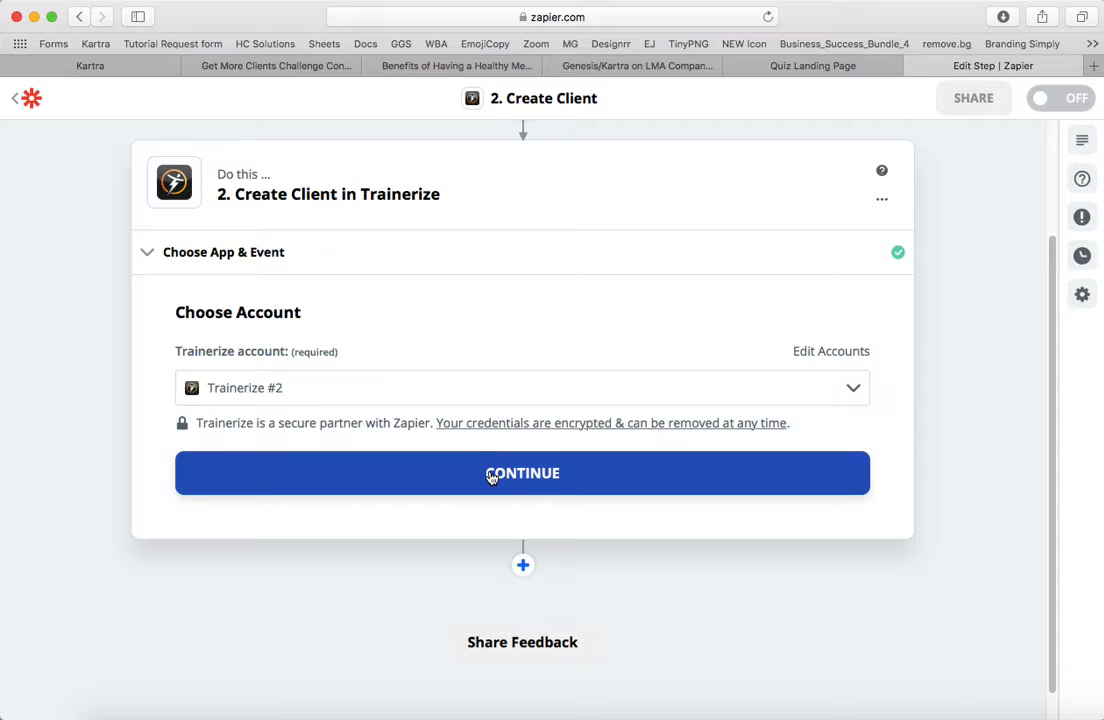
left_click(490, 477)
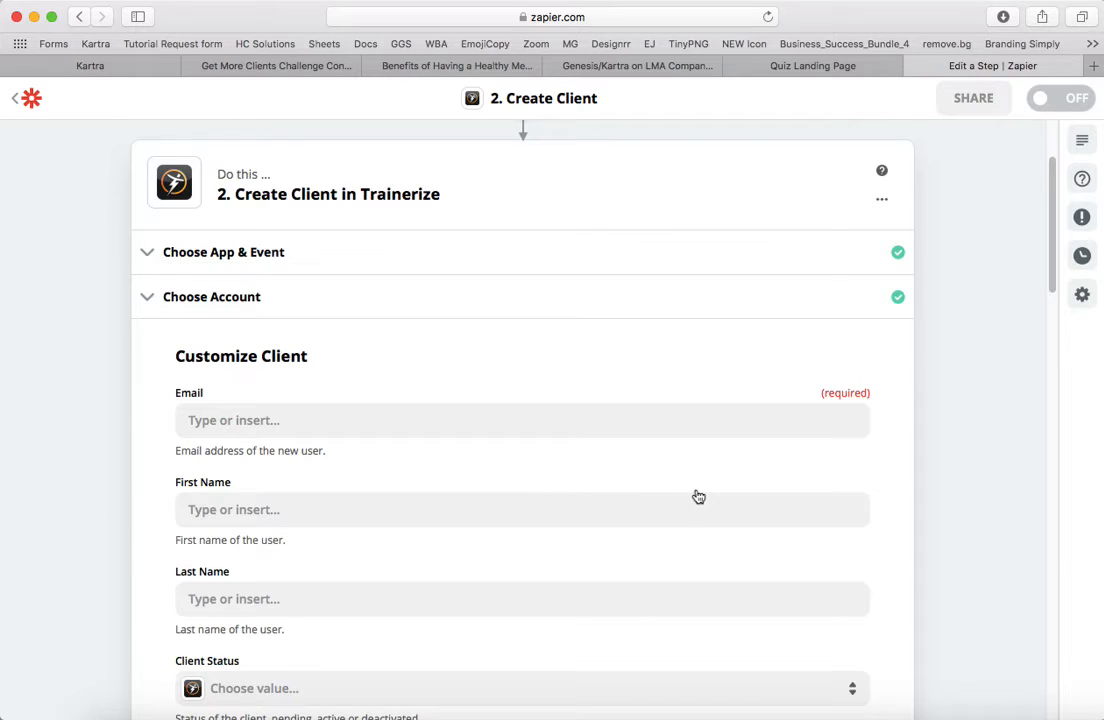
- Map the client's Email field to Lead Email from the Kartra trigger
left_click(315, 426)
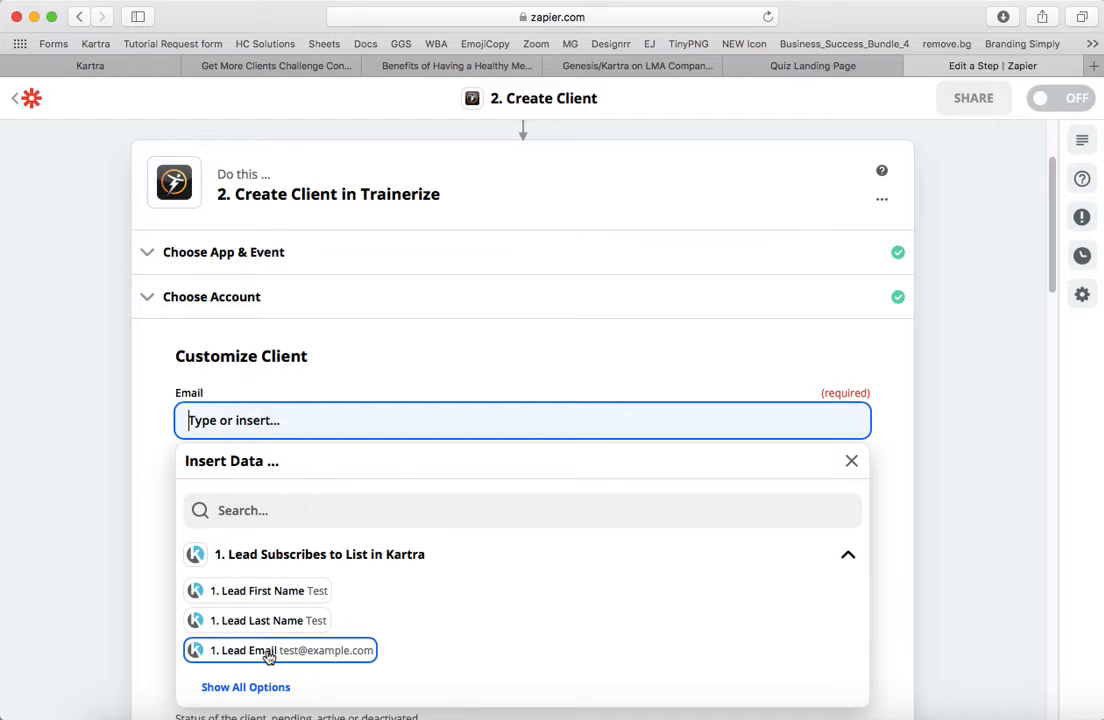
left_click(331, 651)
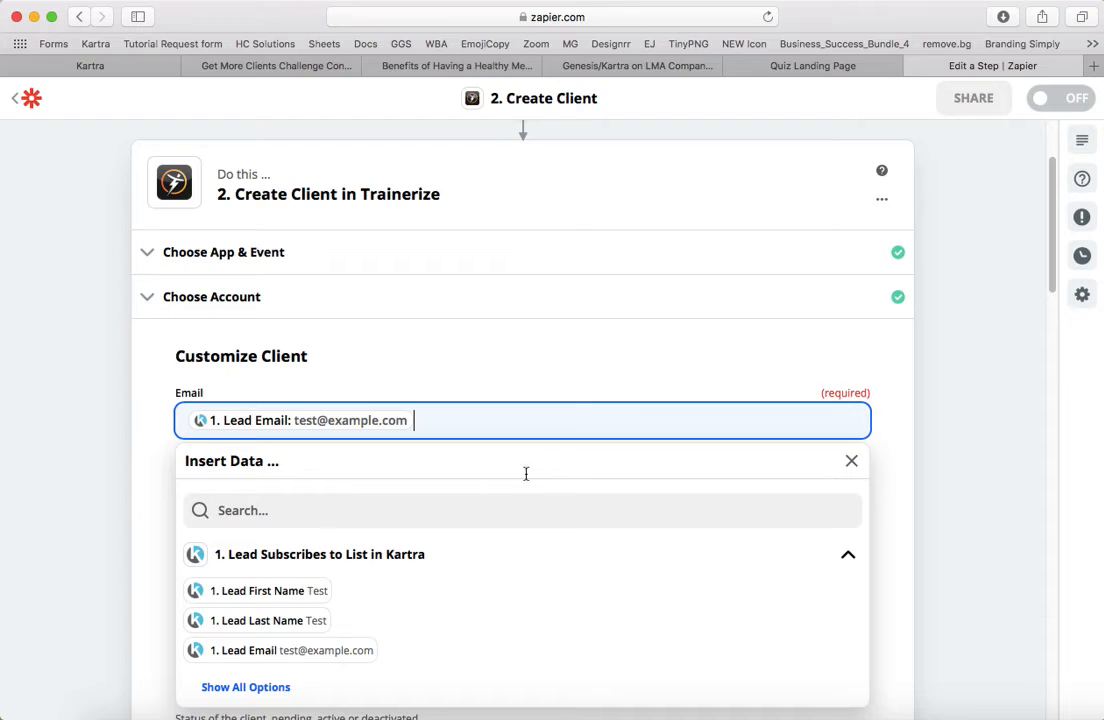
scroll(584, 330, "down", 5)
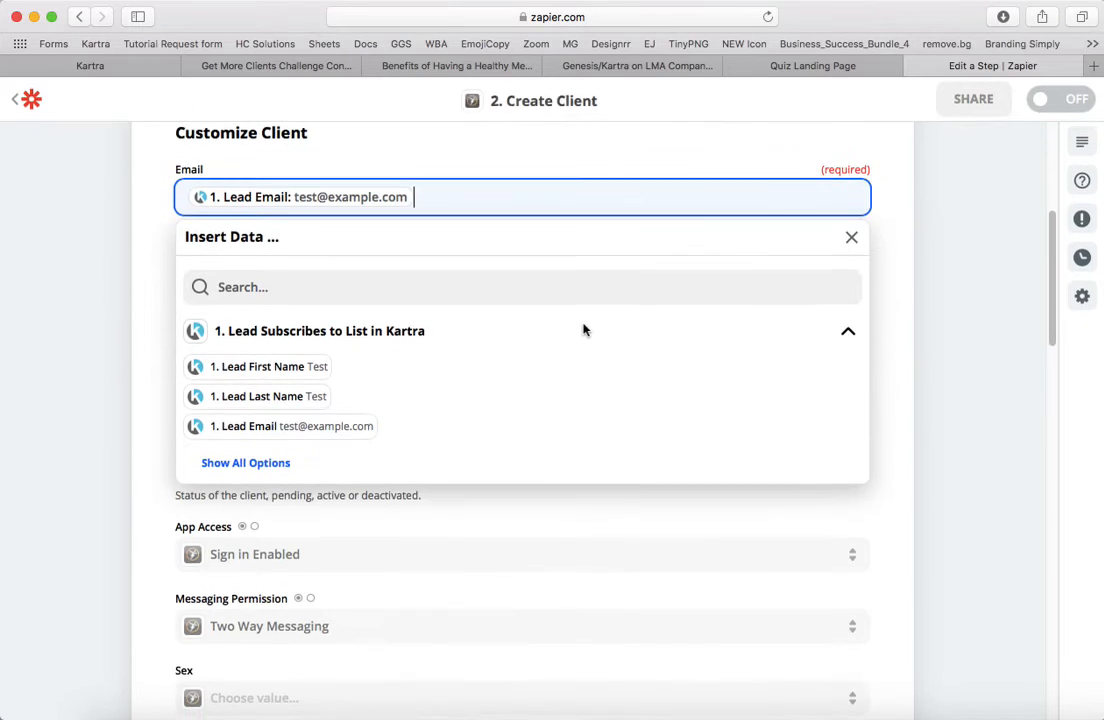
left_click(851, 237)
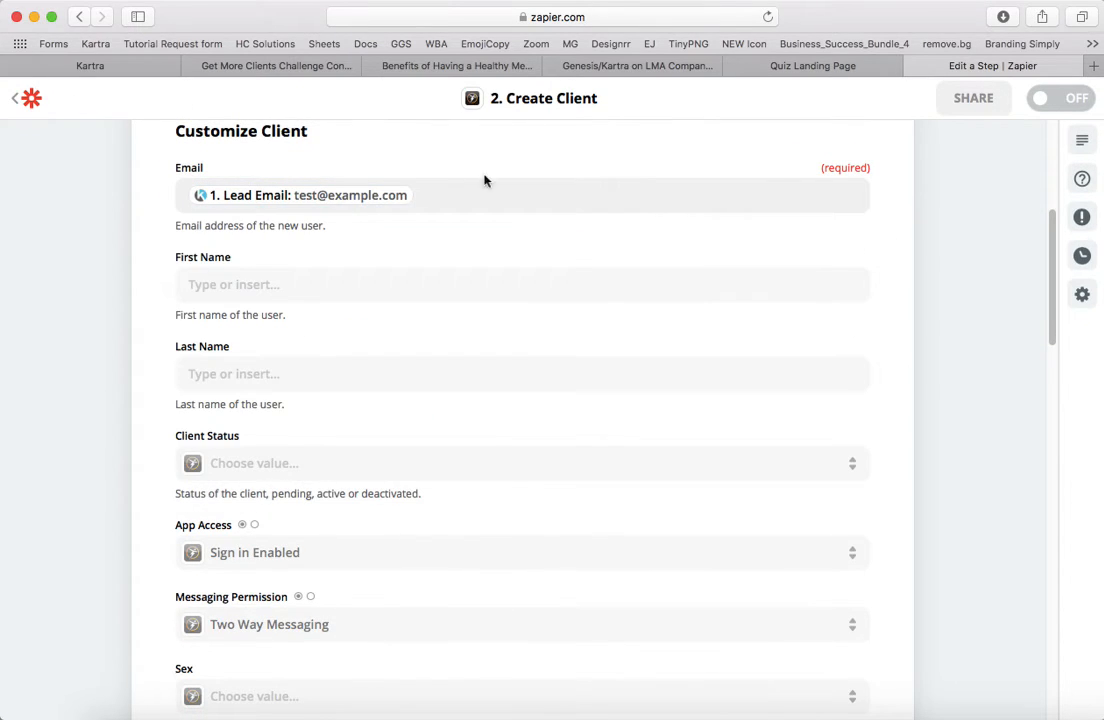
- Map the client's First Name to Lead First Name and Last Name to Lead Last Name from the Kartra trigger
left_click(192, 284)
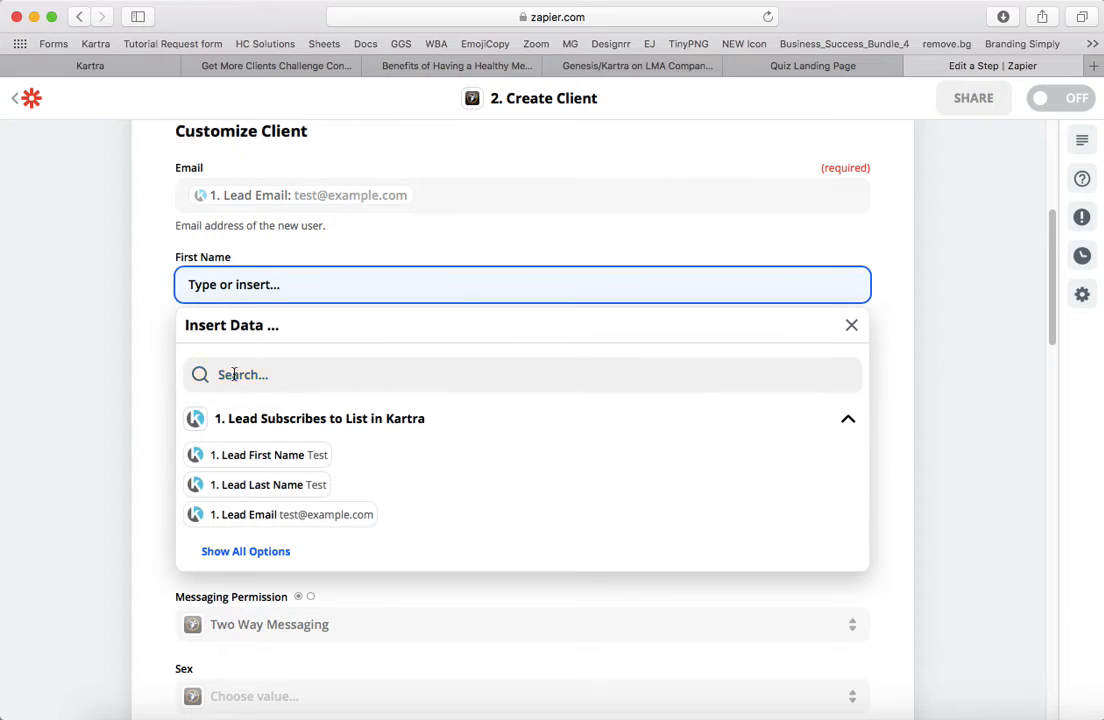
left_click(252, 456)
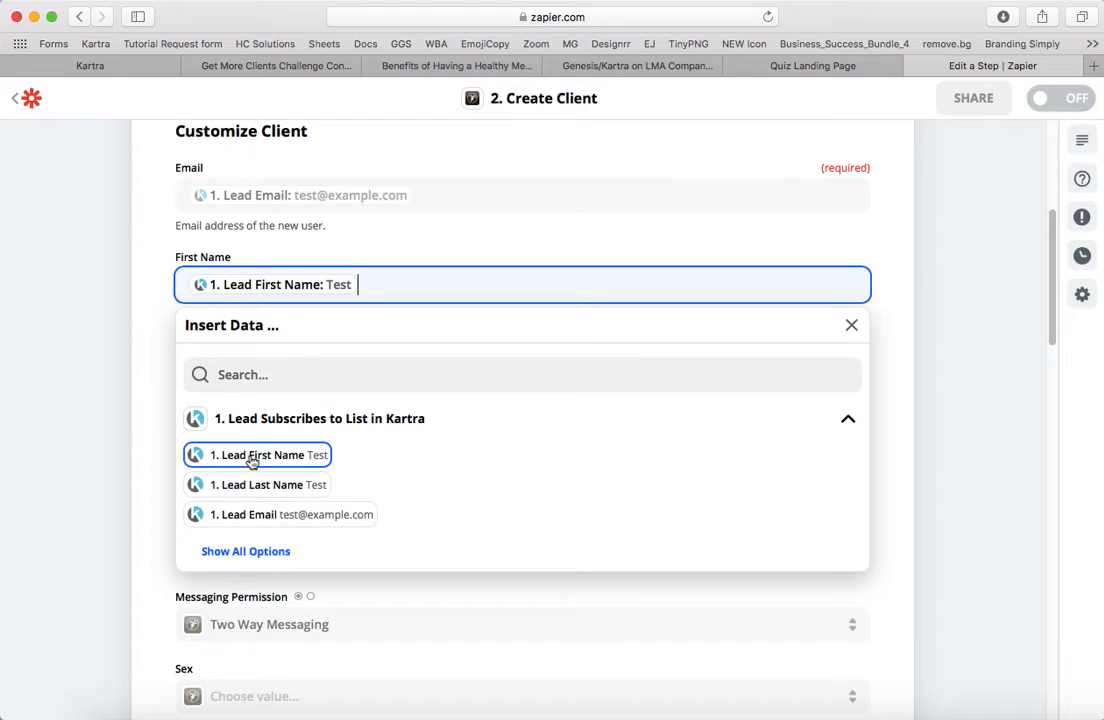
left_click(849, 323)
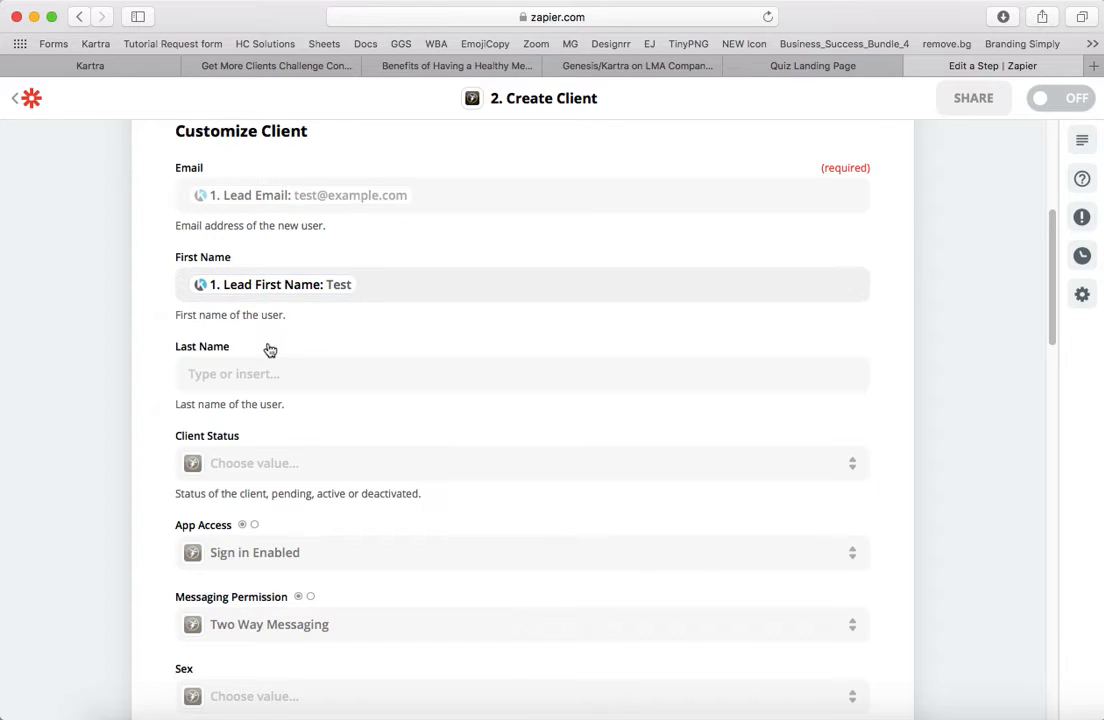
left_click(240, 374)
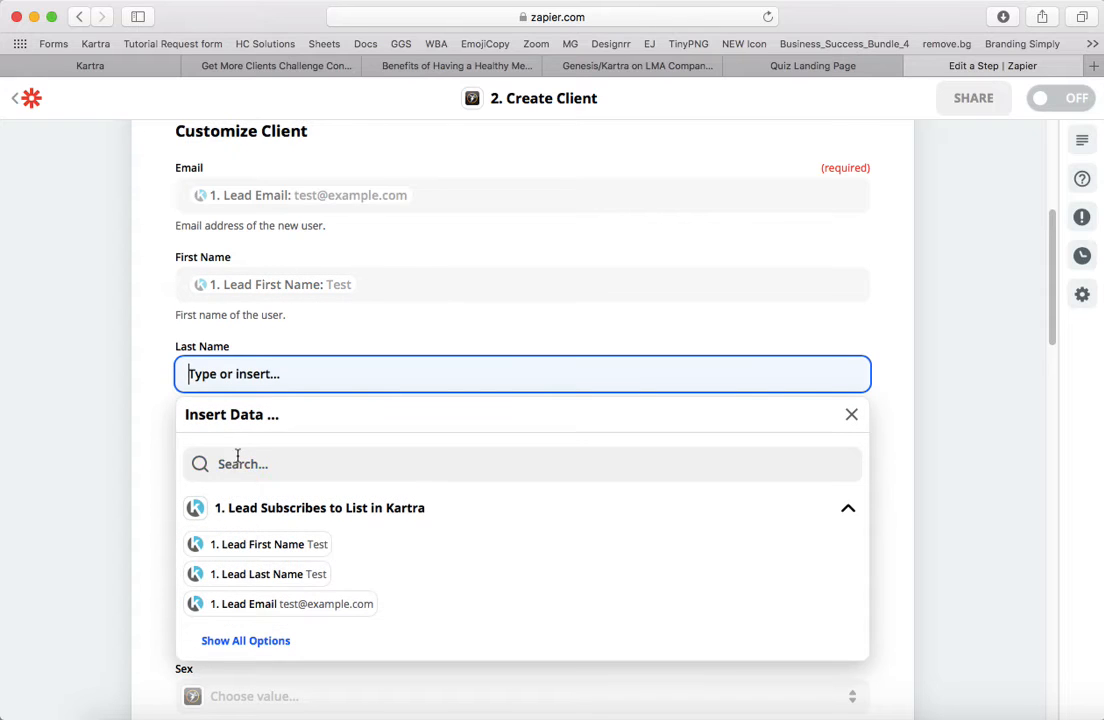
left_click(272, 578)
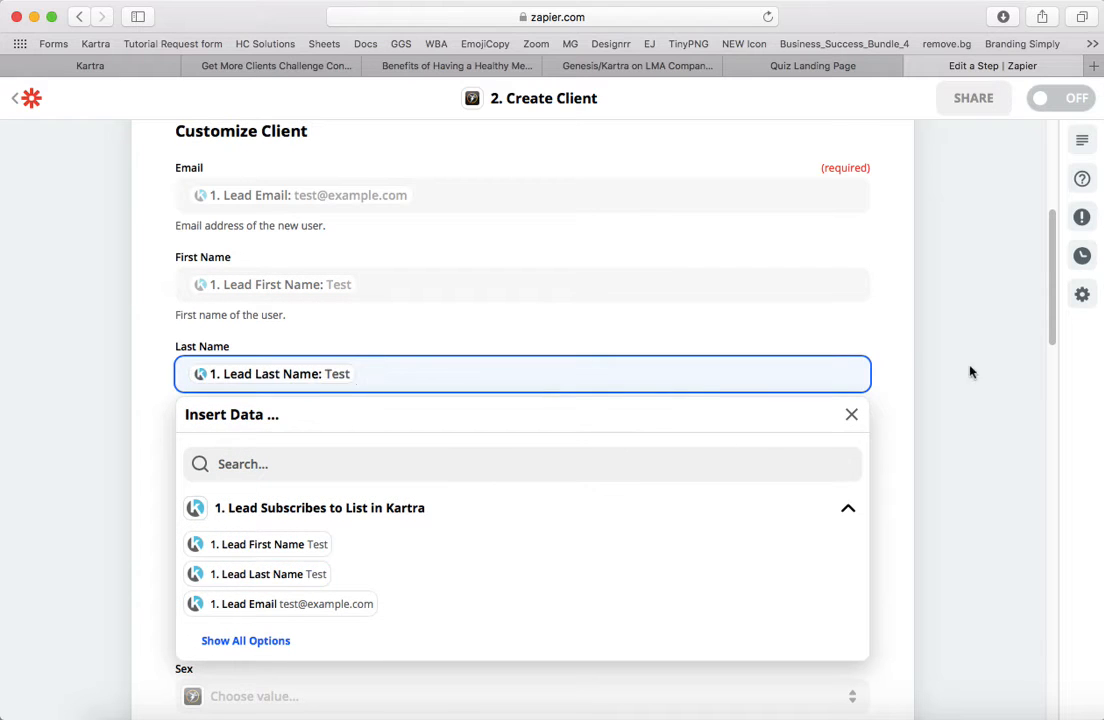
left_click(850, 418)
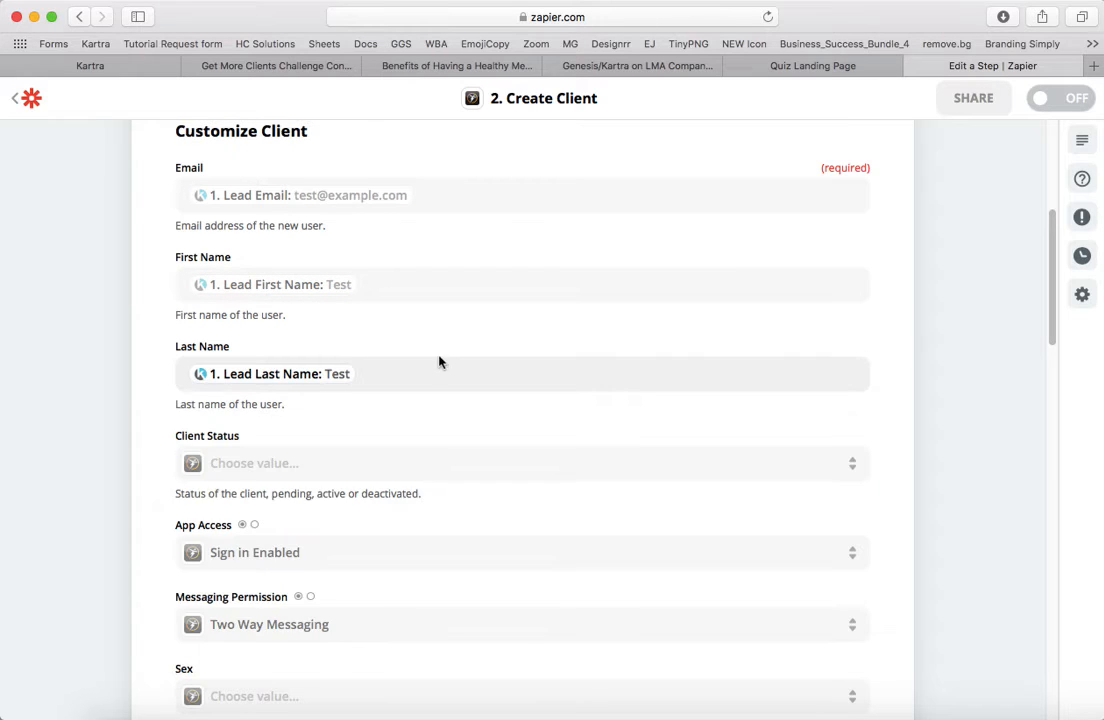
- Set the new client's Client Status to active
scroll(440, 362, "down", 4)
left_click(256, 256)
left_click(258, 258)
left_click(259, 259)
left_click(259, 260)
left_click(227, 263)
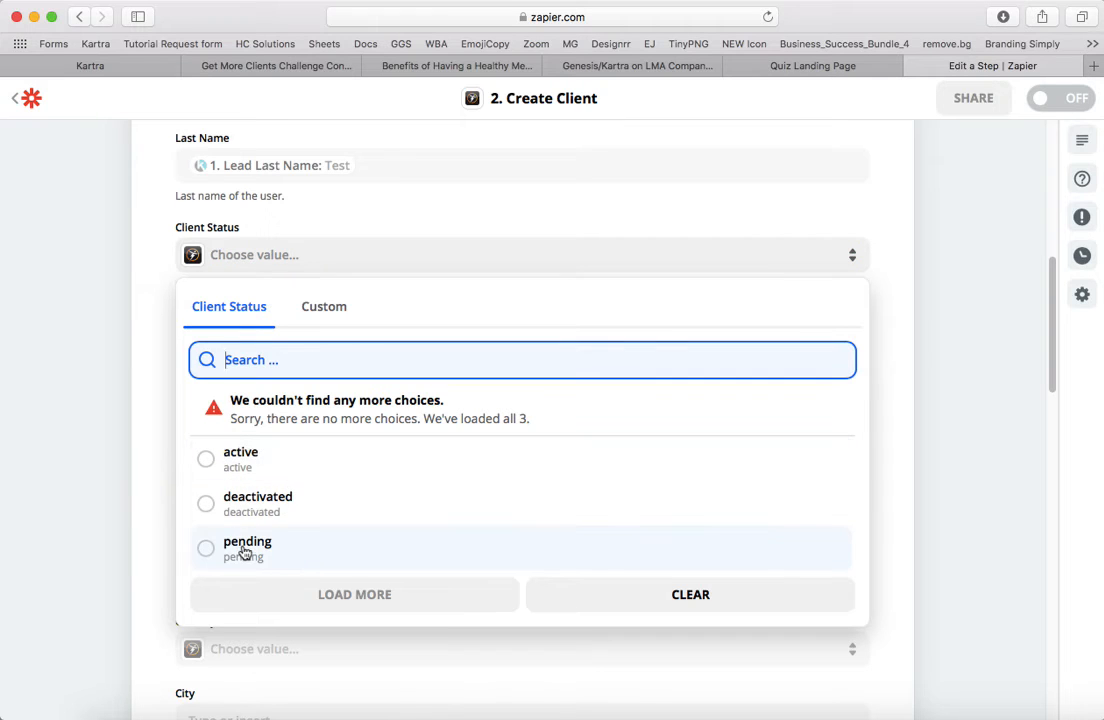
left_click(235, 462)
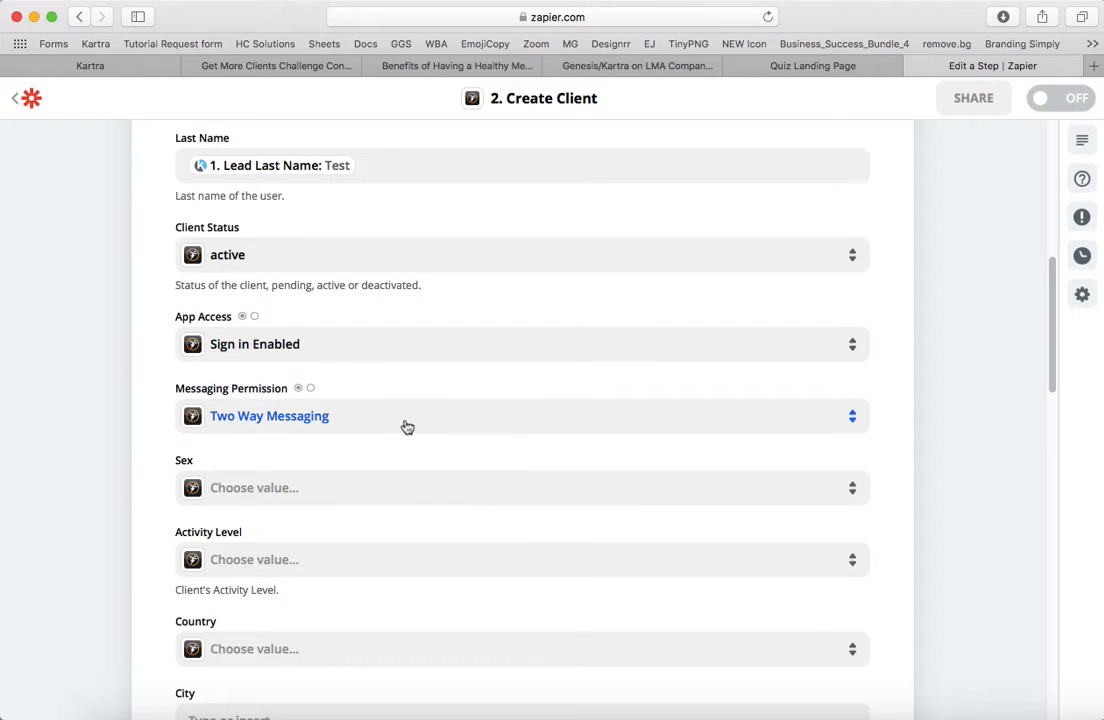
scroll(406, 426, "down", 3)
scroll(318, 410, "down", 1)
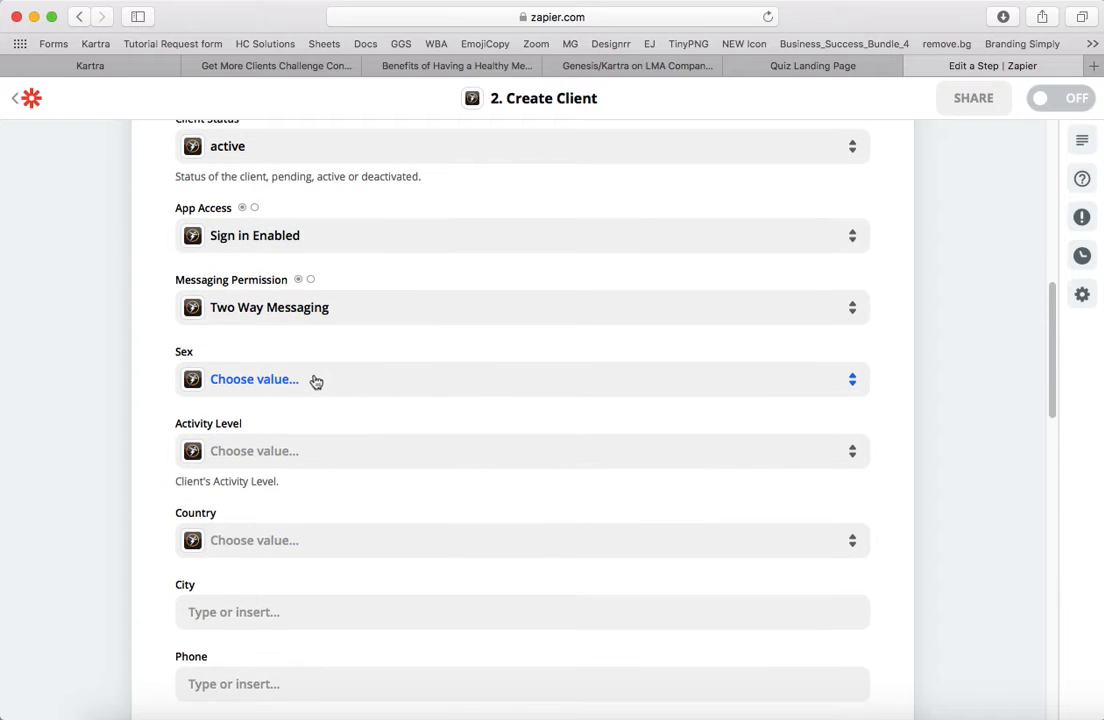
left_click(315, 381)
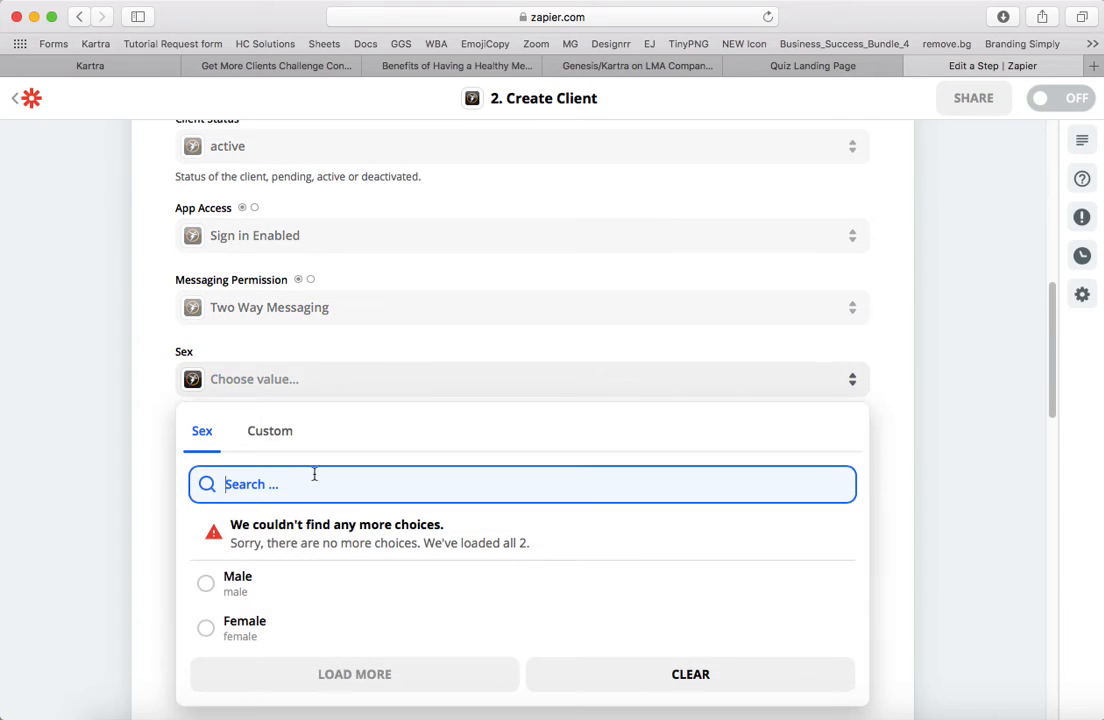
left_click(623, 680)
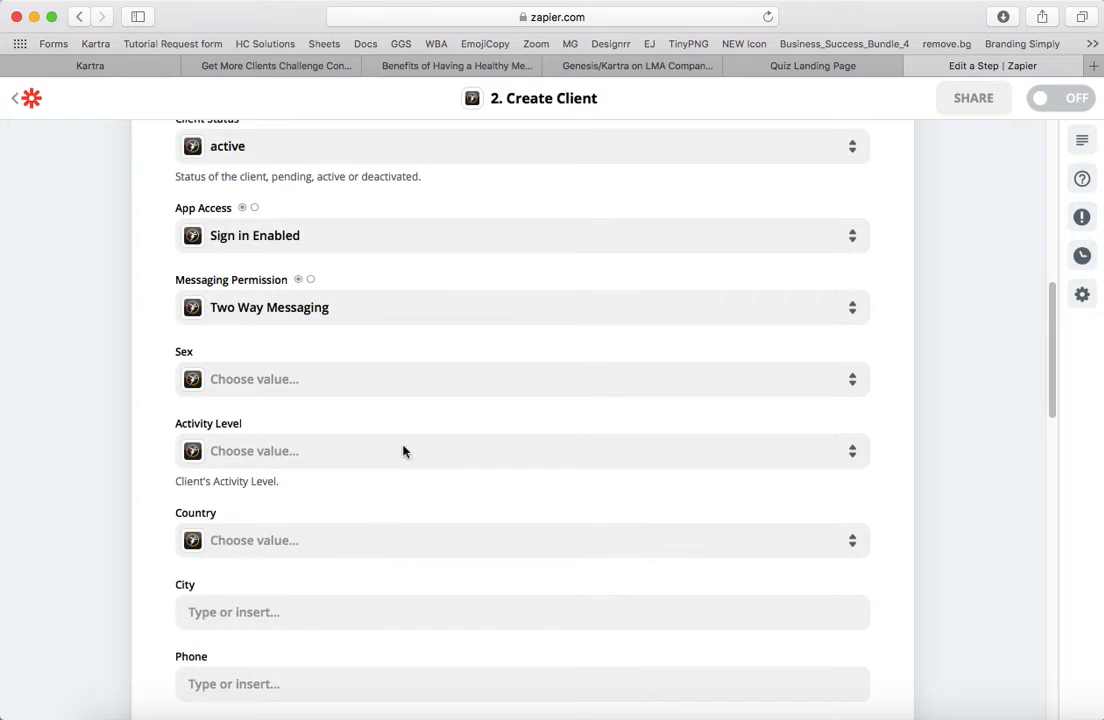
- Set the client's Country to United States of America
scroll(333, 419, "down", 2)
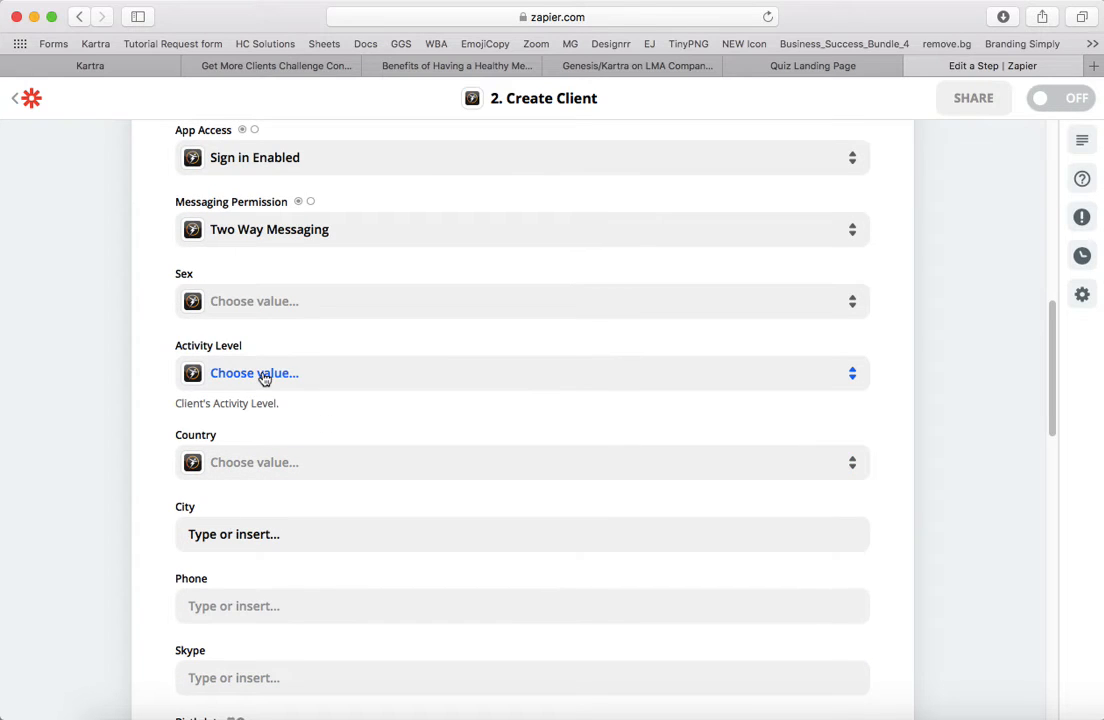
scroll(308, 370, "down", 3)
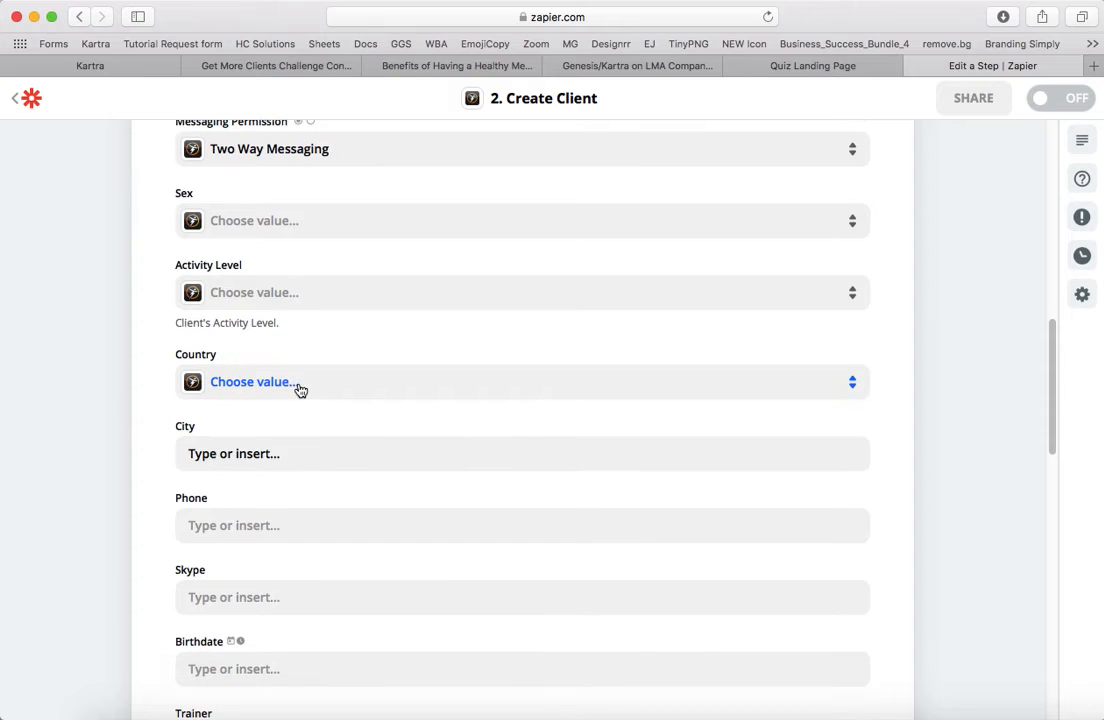
left_click(299, 389)
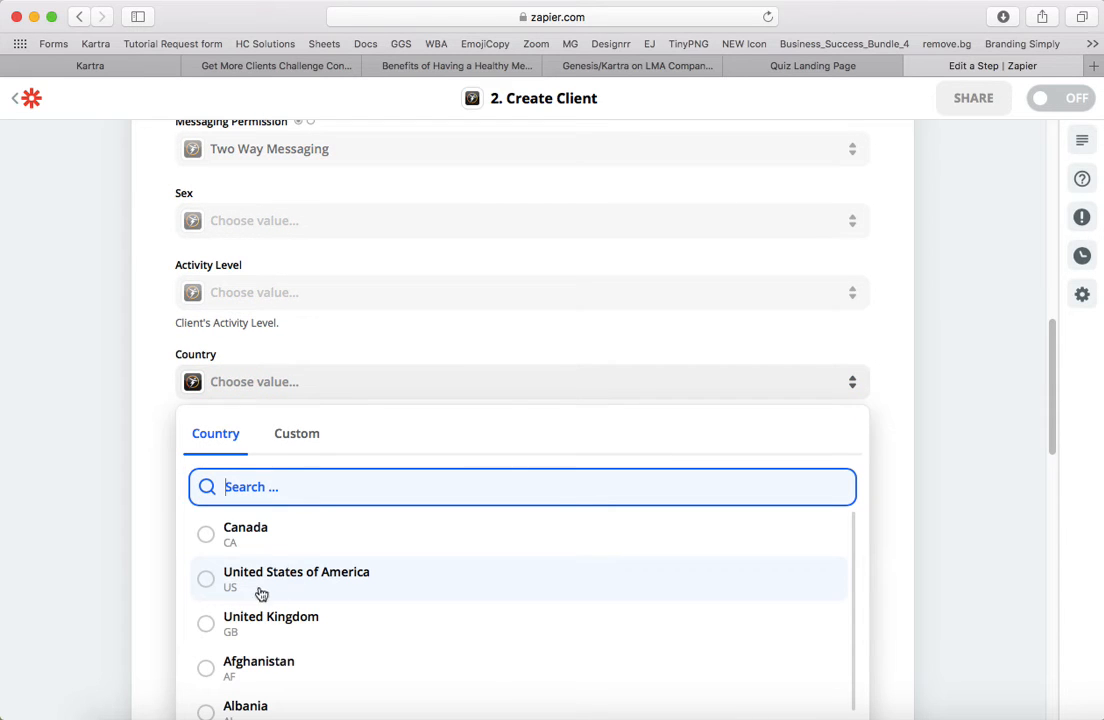
left_click(210, 593)
- Review the remaining optional client fields, including Trainer, Add To Group, Add Custom Client Tag, Program ID and Copy From Another Client
scroll(552, 375, "down", 2)
scroll(552, 375, "down", 8)
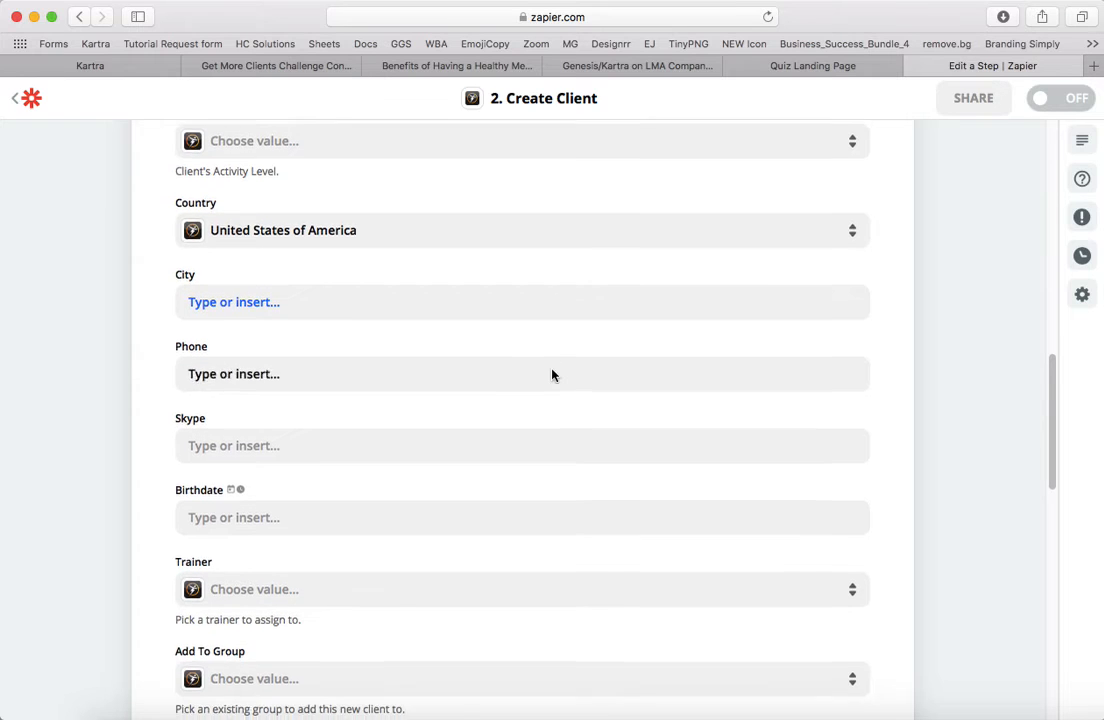
scroll(552, 370, "down", 4)
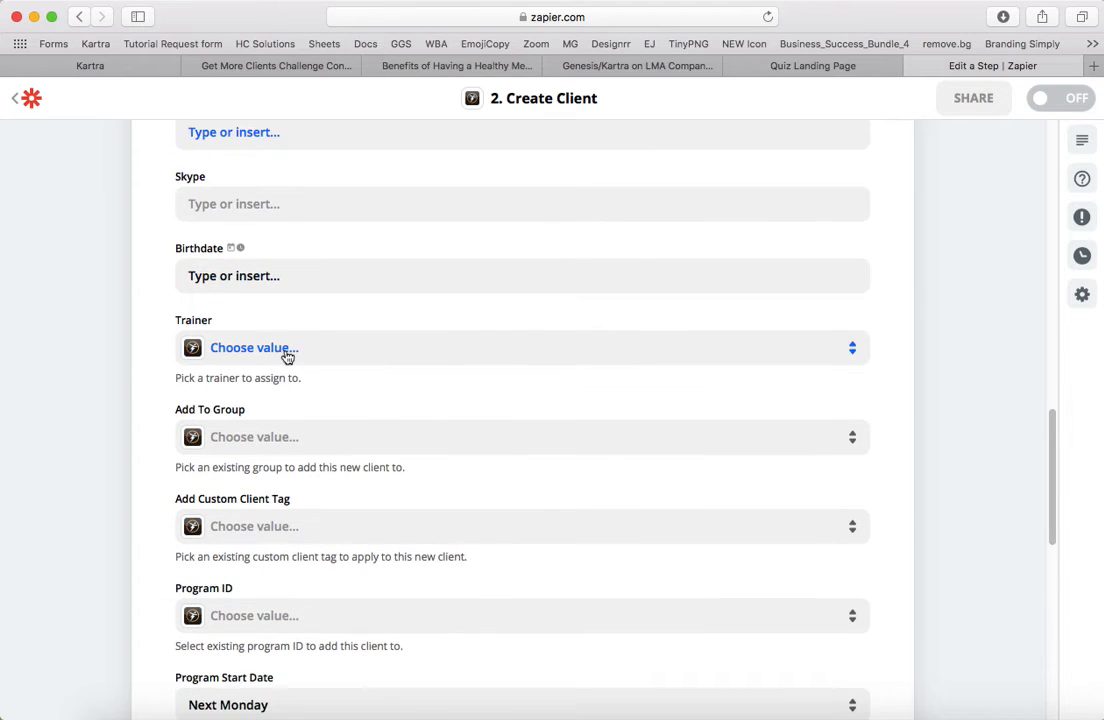
scroll(380, 376, "down", 7)
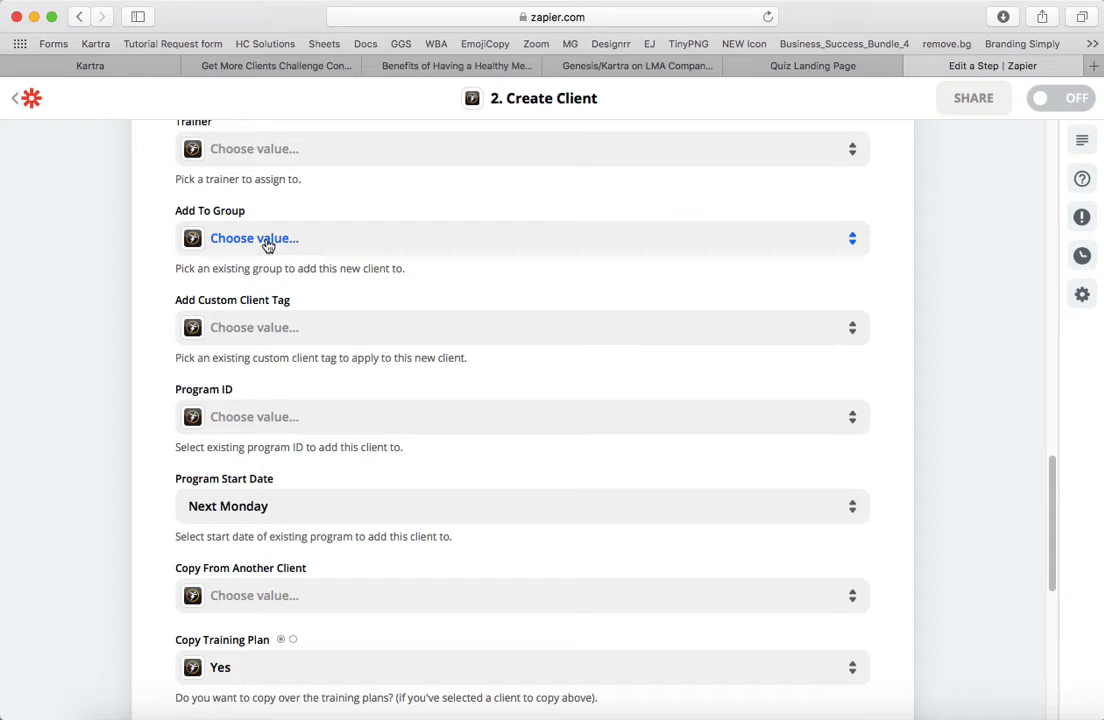
scroll(427, 375, "up", 1)
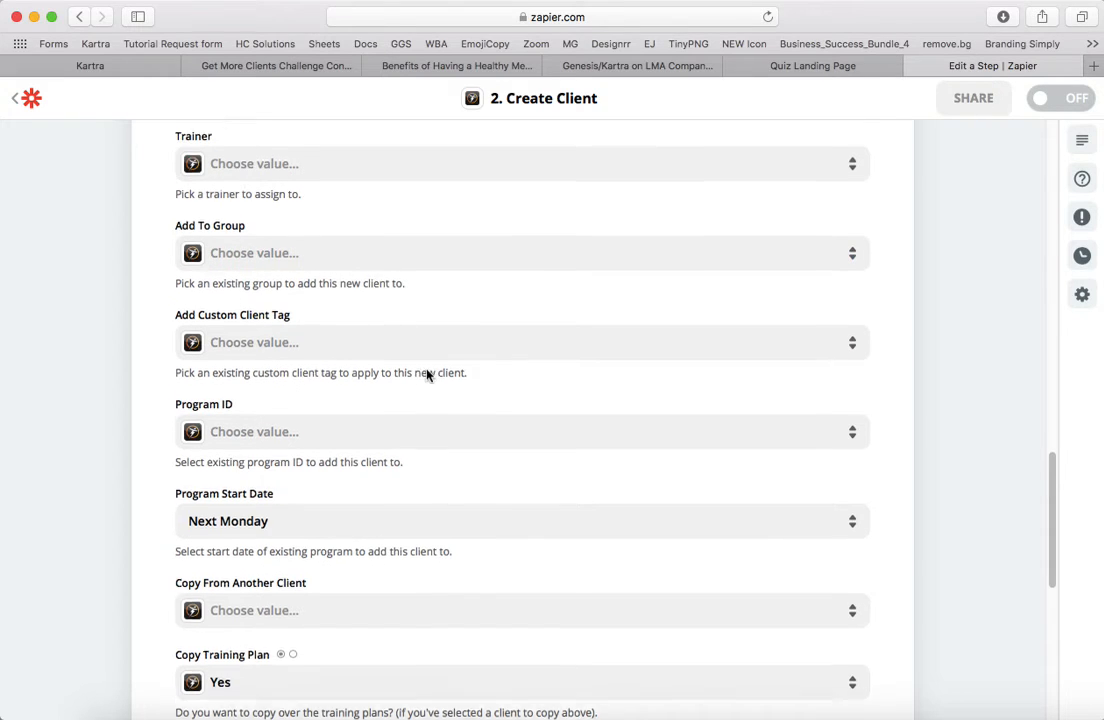
scroll(427, 375, "down", 5)
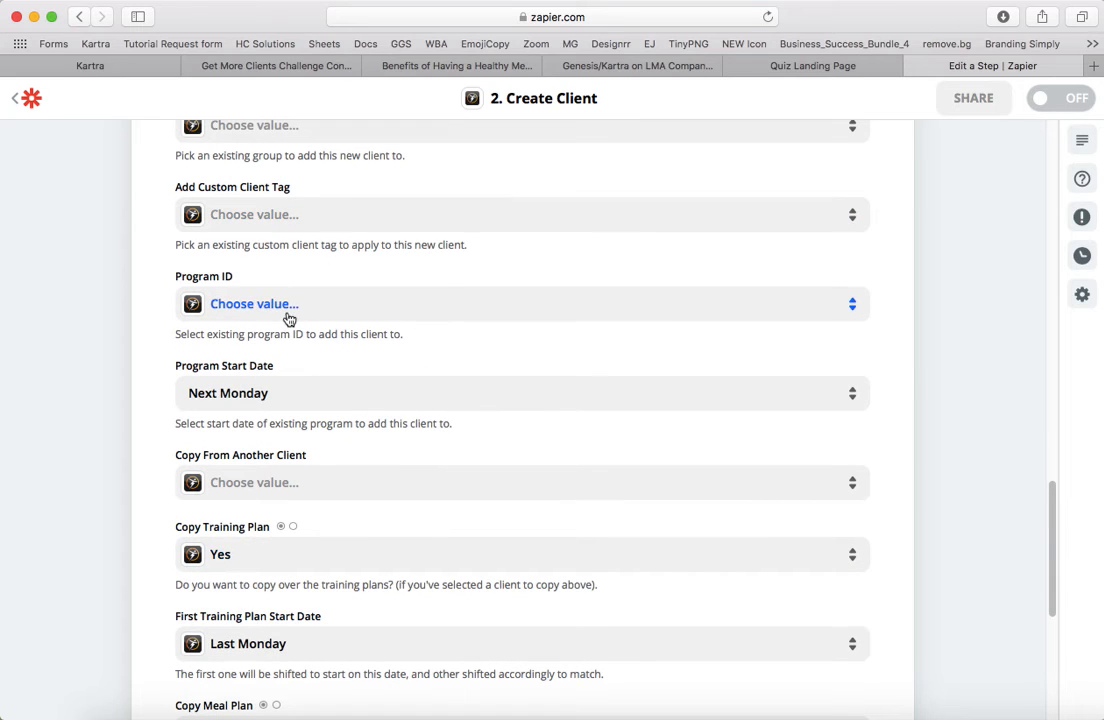
scroll(430, 345, "up", 1)
scroll(434, 350, "up", 2)
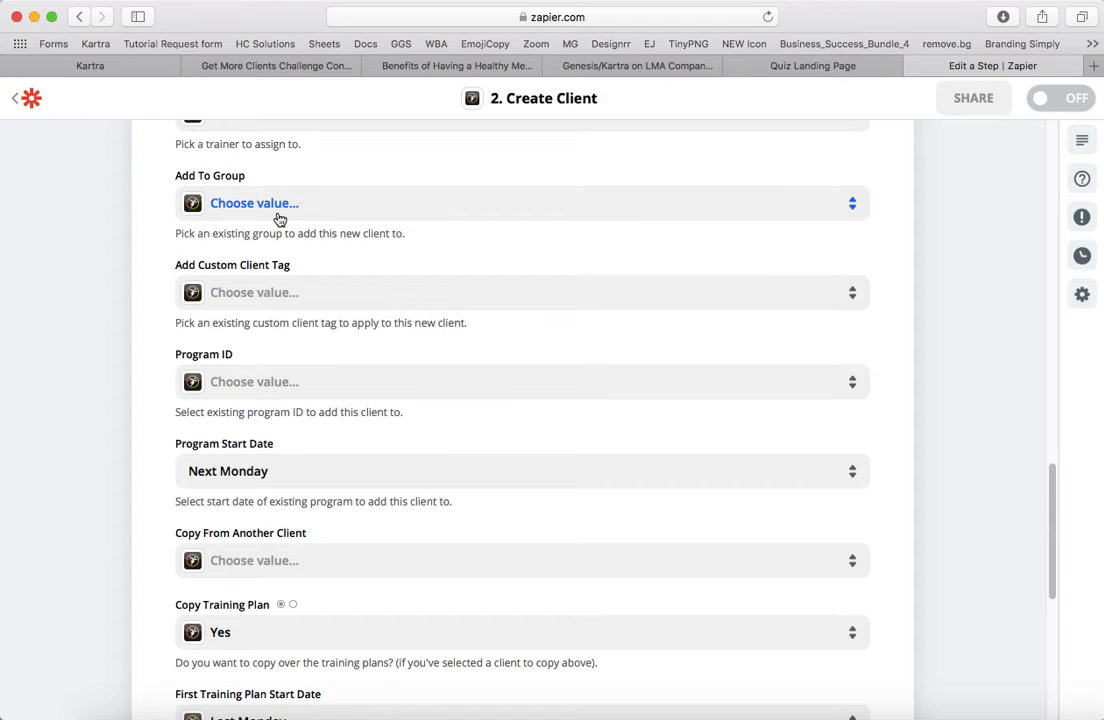
scroll(424, 387, "down", 2)
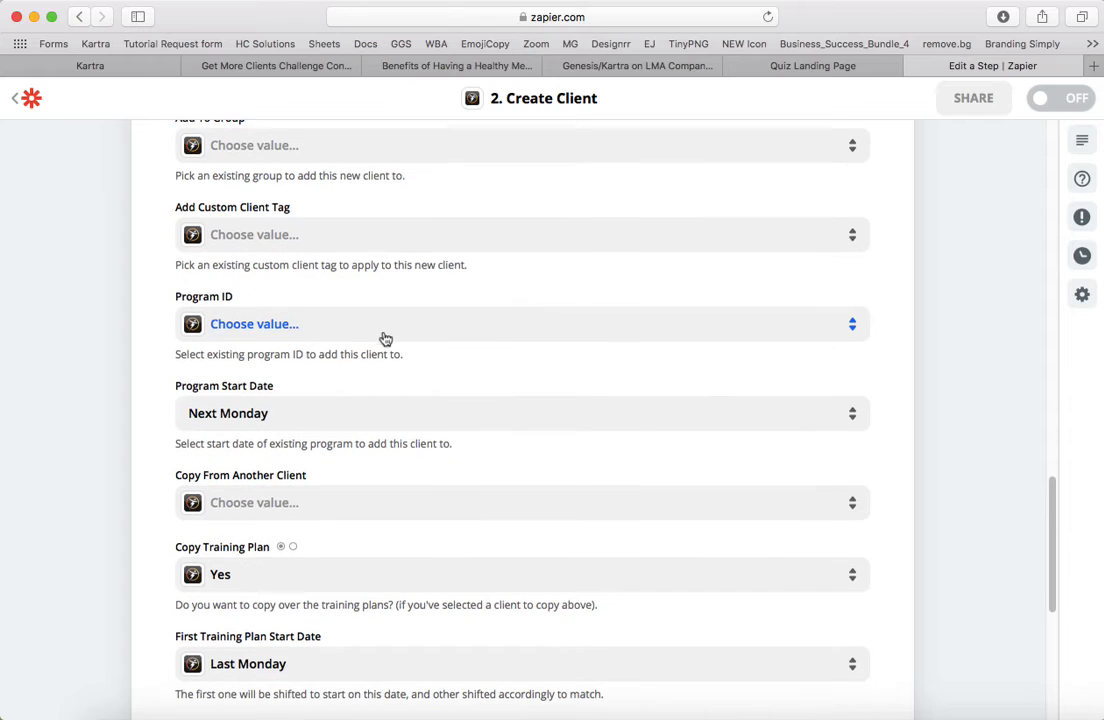
scroll(330, 390, "down", 1)
scroll(382, 505, "down", 3)
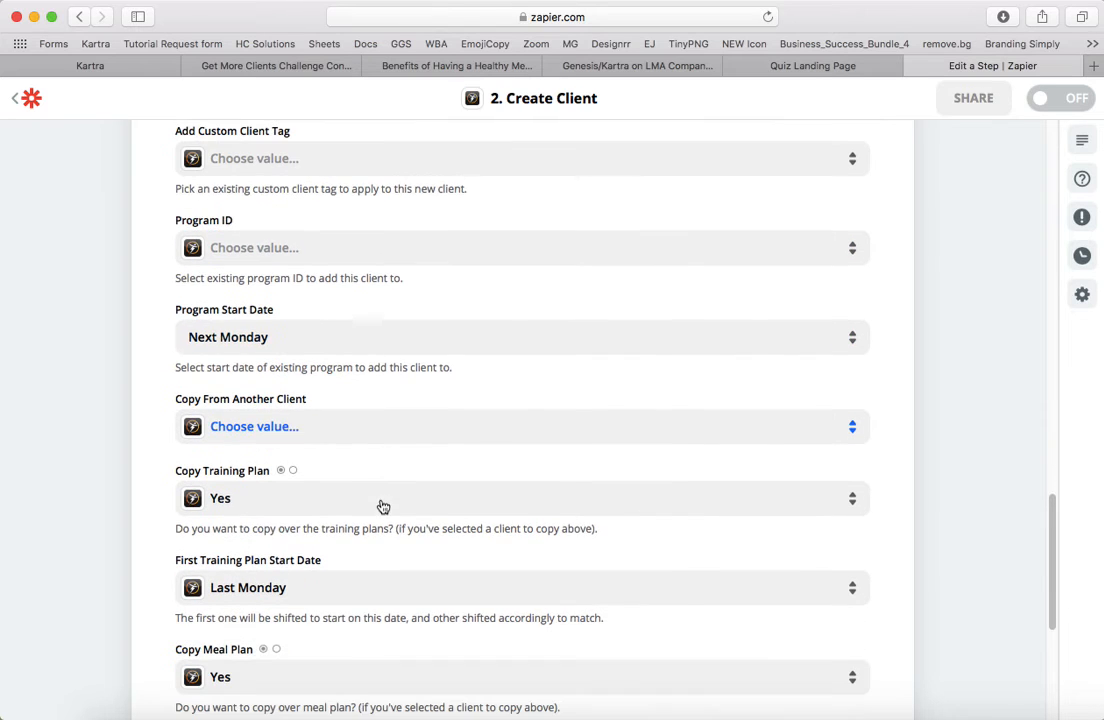
- Set the Program ID to 14 Day Challenge
scroll(366, 448, "up", 4)
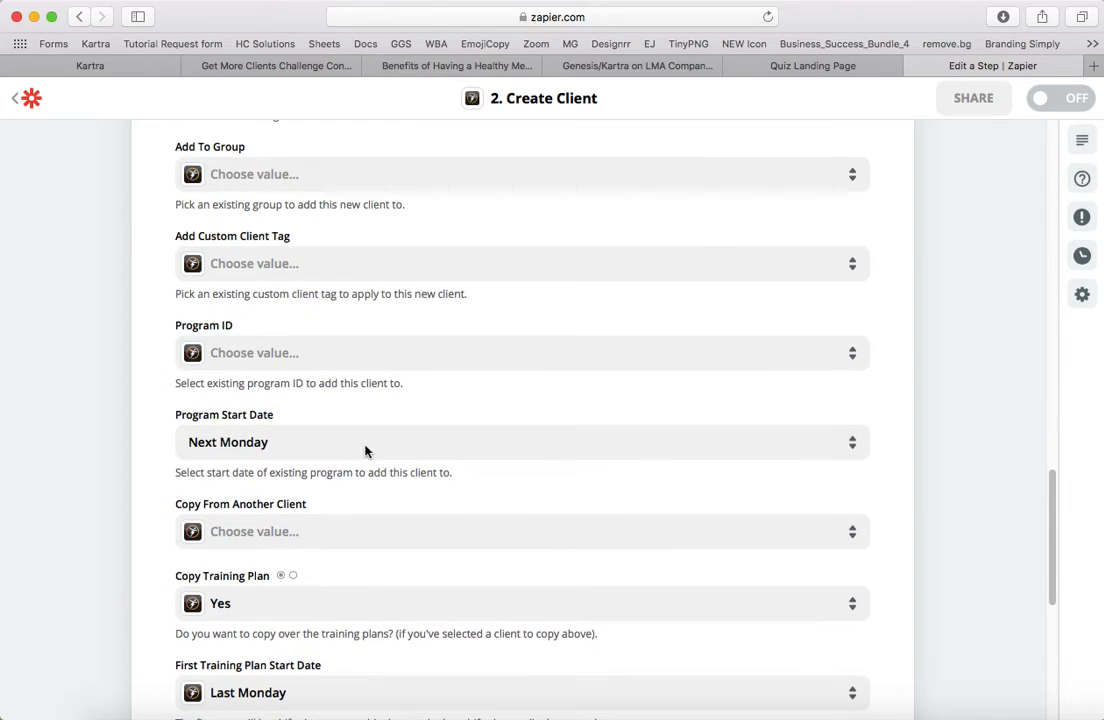
left_click(249, 358)
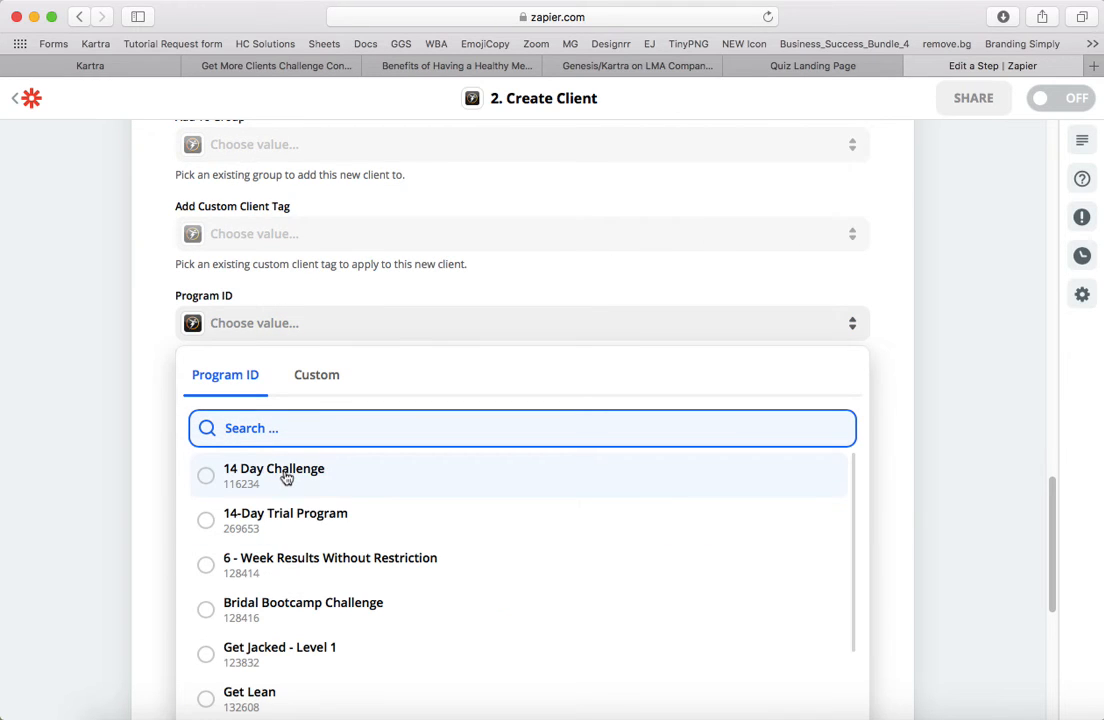
left_click(286, 479)
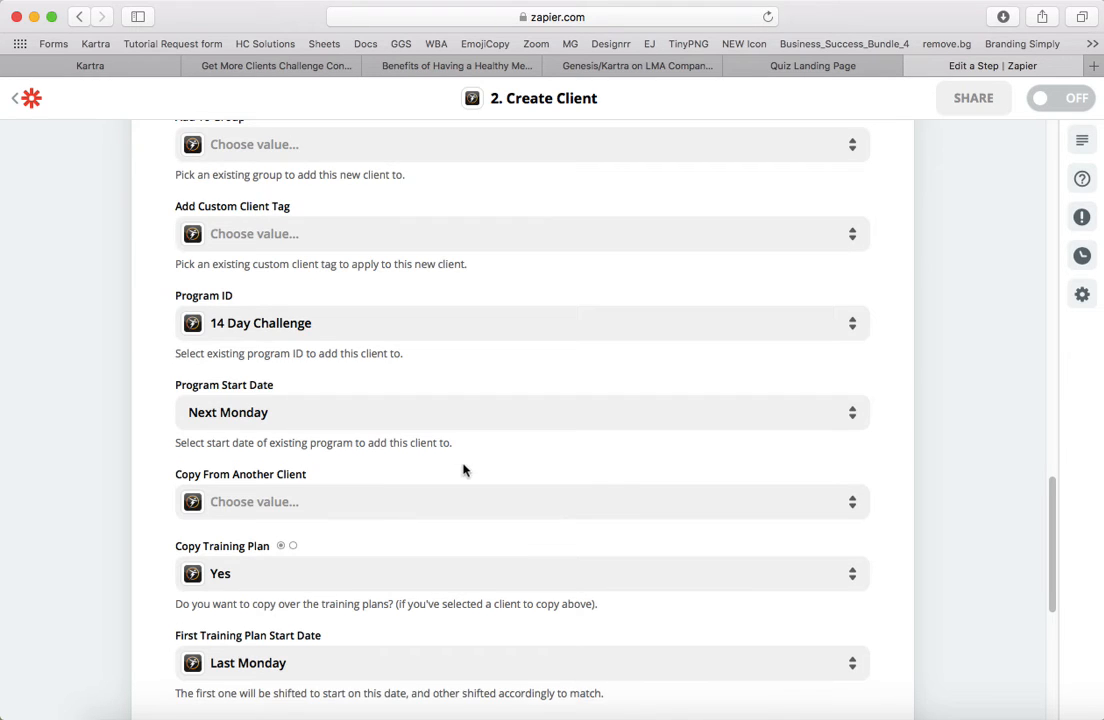
- Set the Copy Meal Plan option to No
scroll(465, 455, "down", 5)
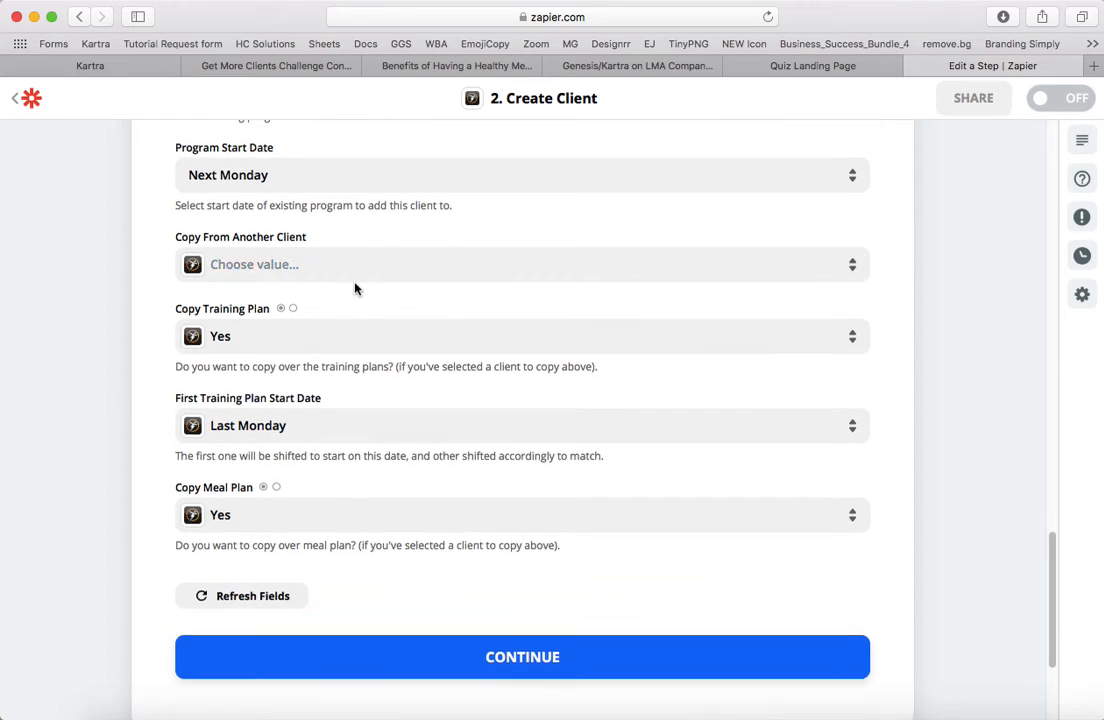
scroll(355, 288, "up", 1)
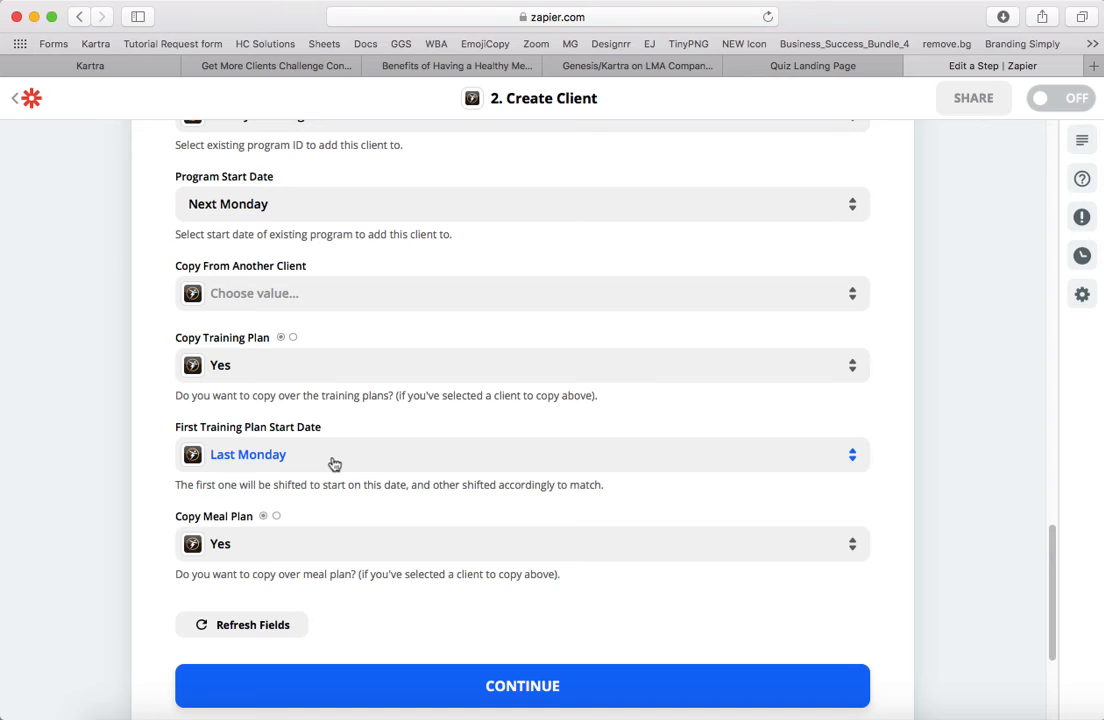
scroll(360, 458, "down", 2)
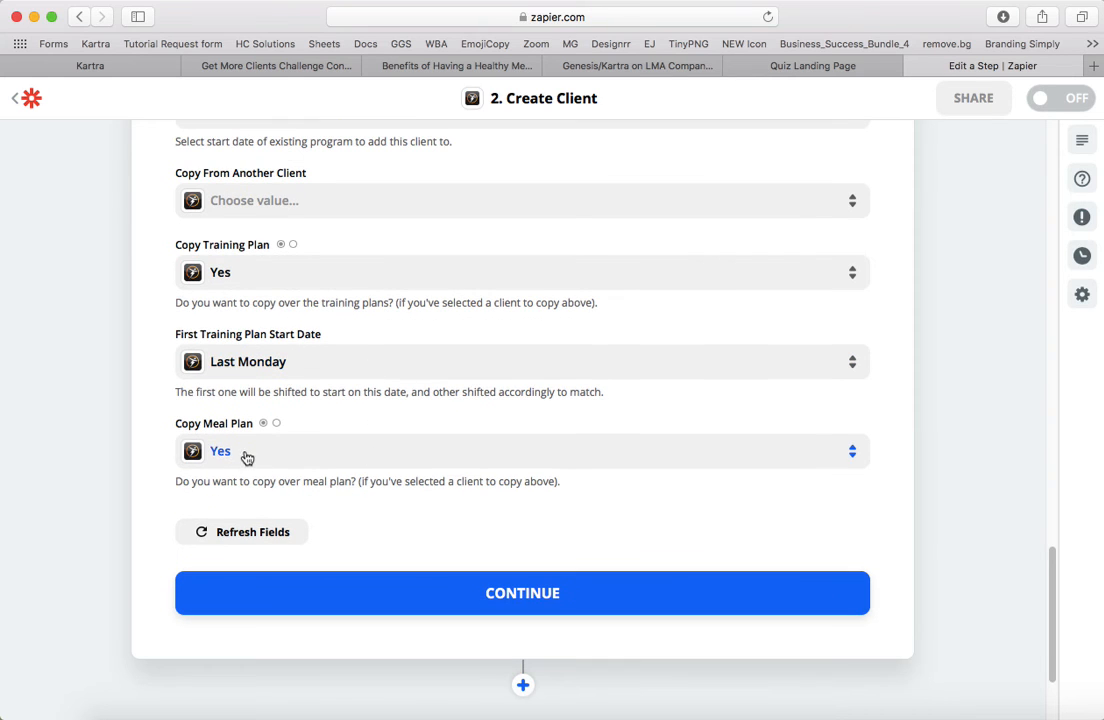
left_click(247, 452)
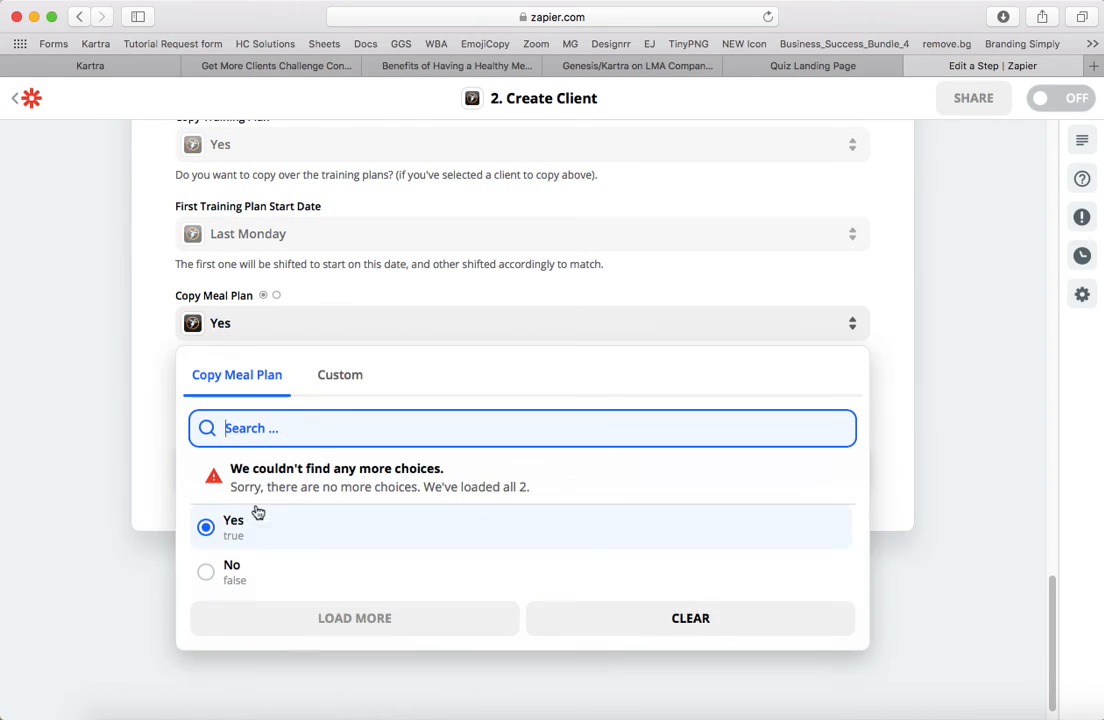
left_click(232, 570)
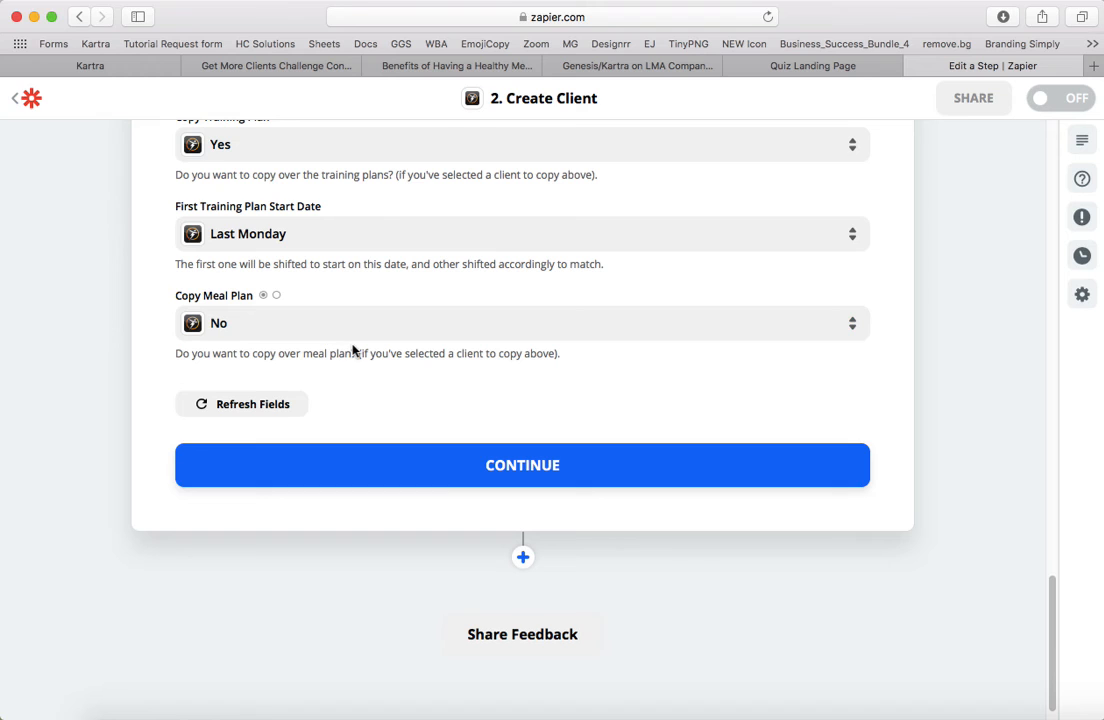
- Choose the Program Start Date for the 14 Day Challenge from the preset Monday options instead of a custom value
scroll(377, 365, "up", 2)
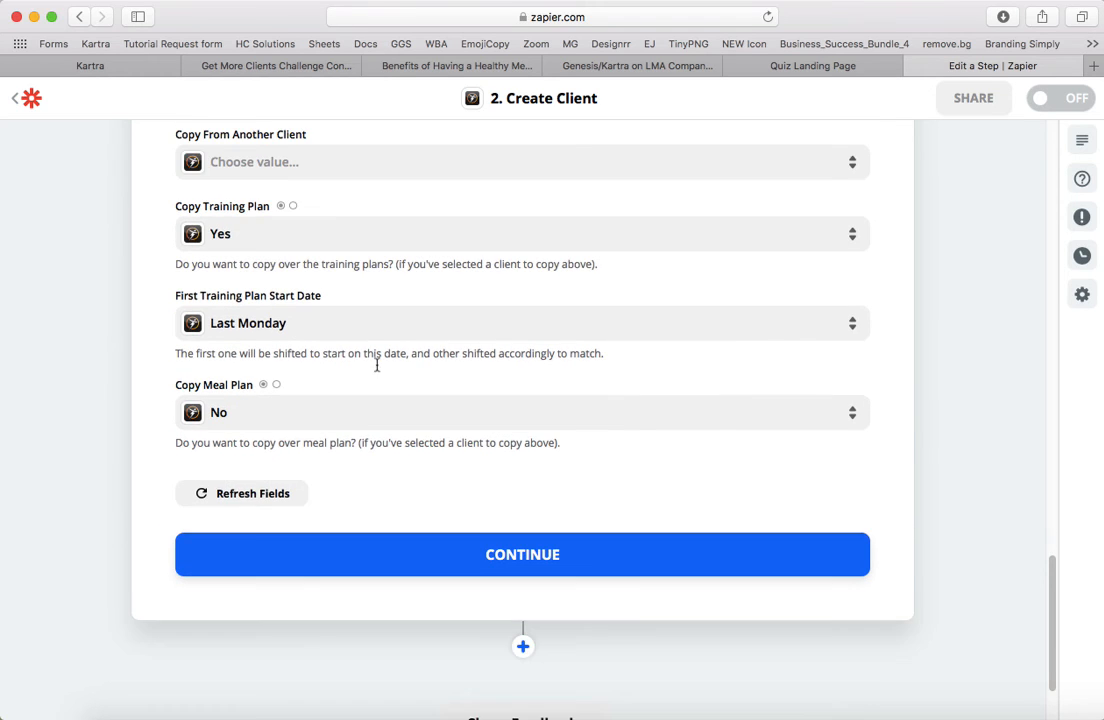
scroll(377, 370, "up", 3)
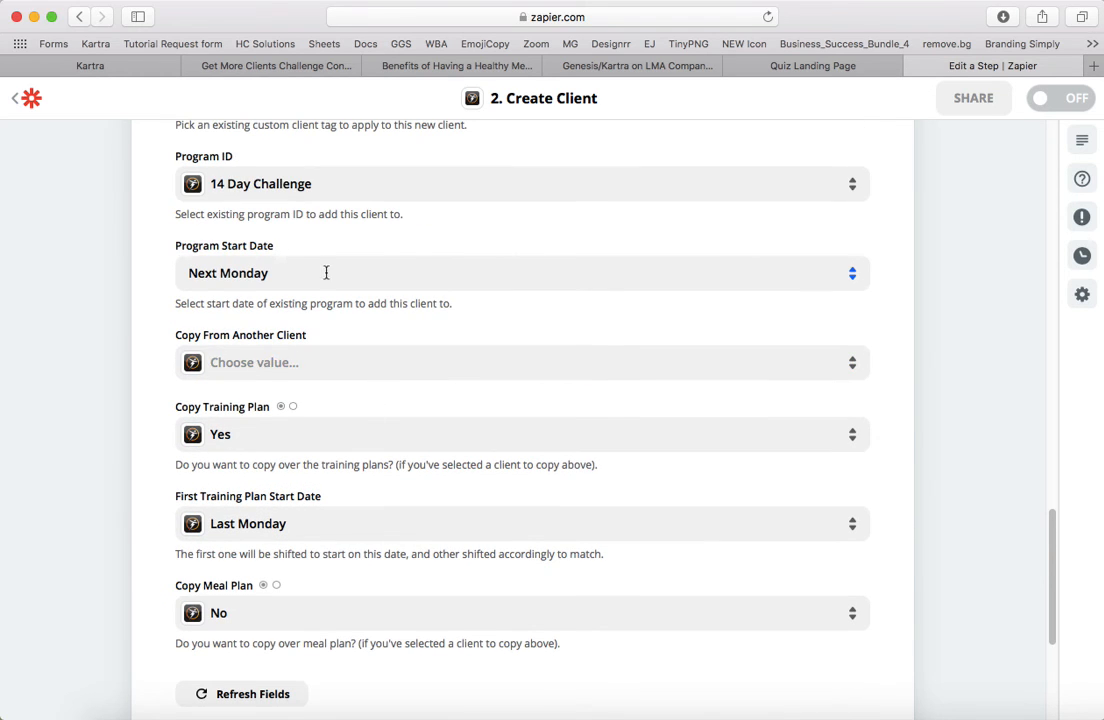
left_click(297, 271)
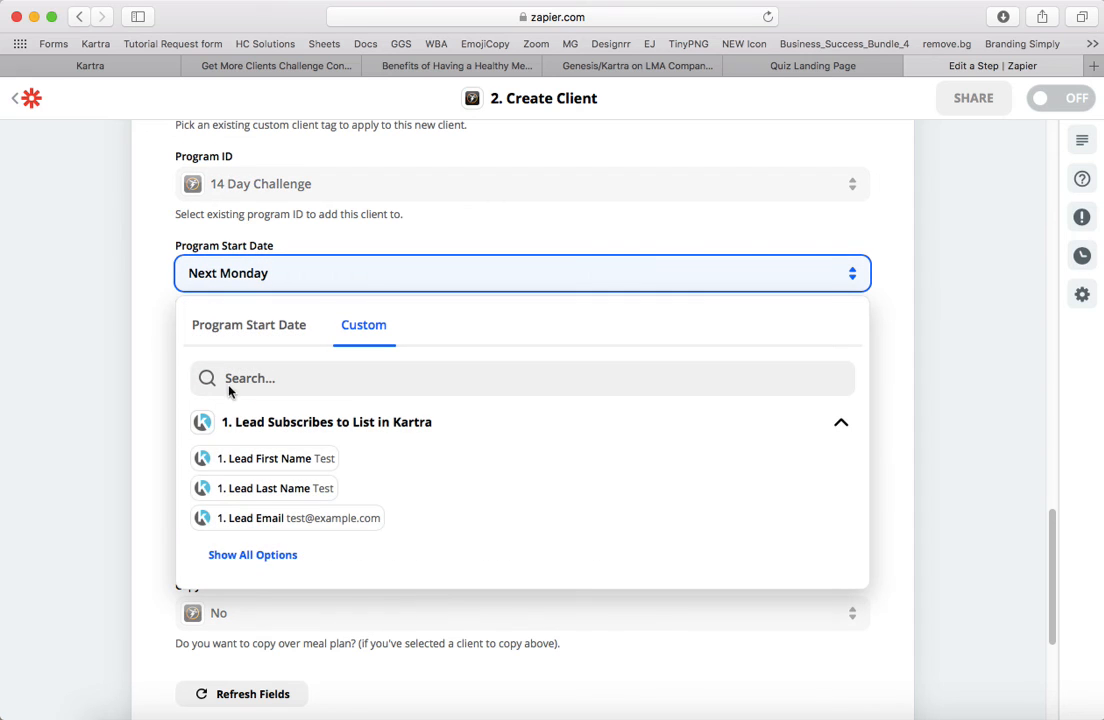
left_click(256, 330)
left_click(230, 476)
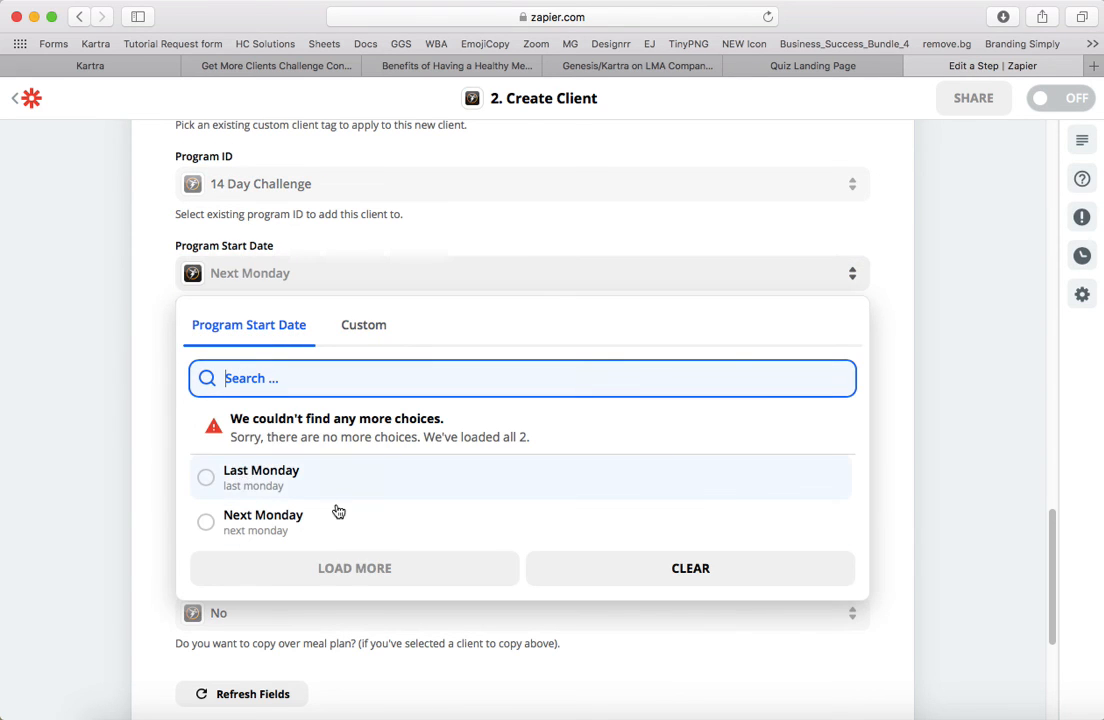
- Finish customizing the client and send a test client to Trainerize
scroll(537, 438, "down", 3)
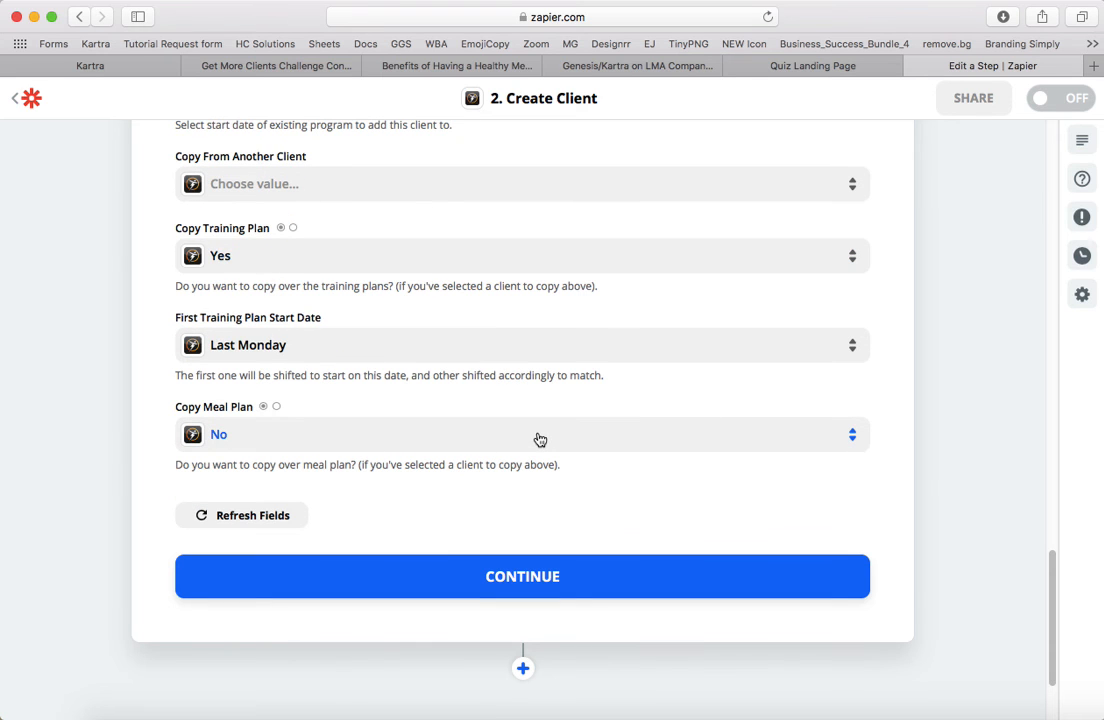
scroll(540, 440, "down", 2)
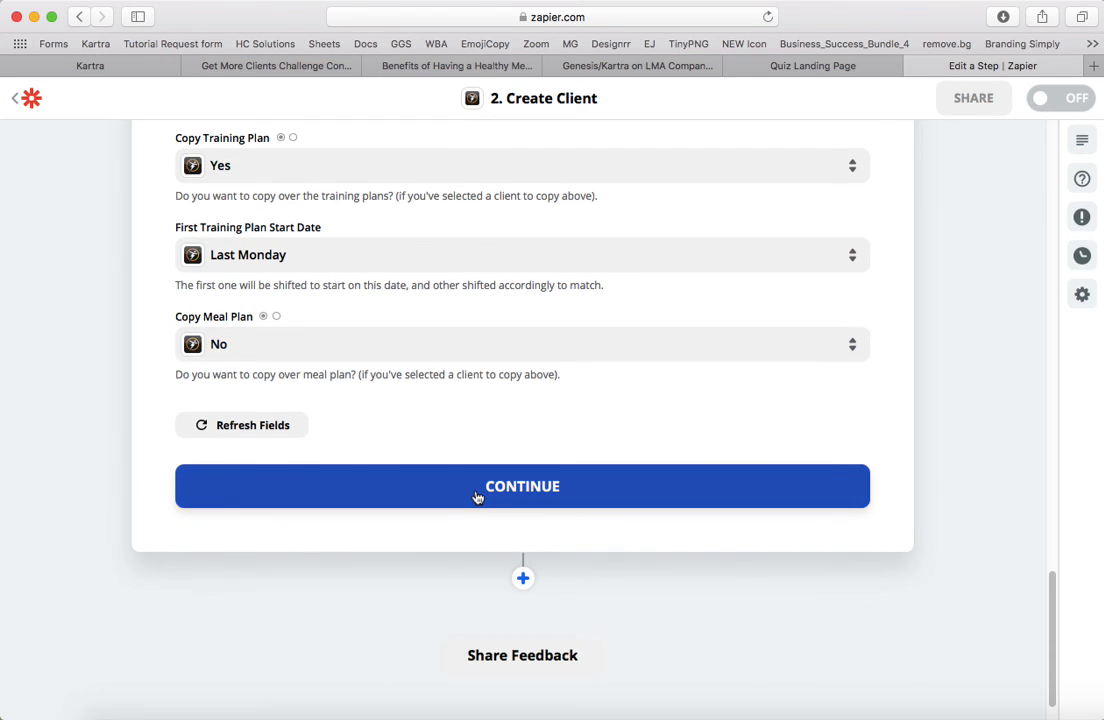
left_click(477, 490)
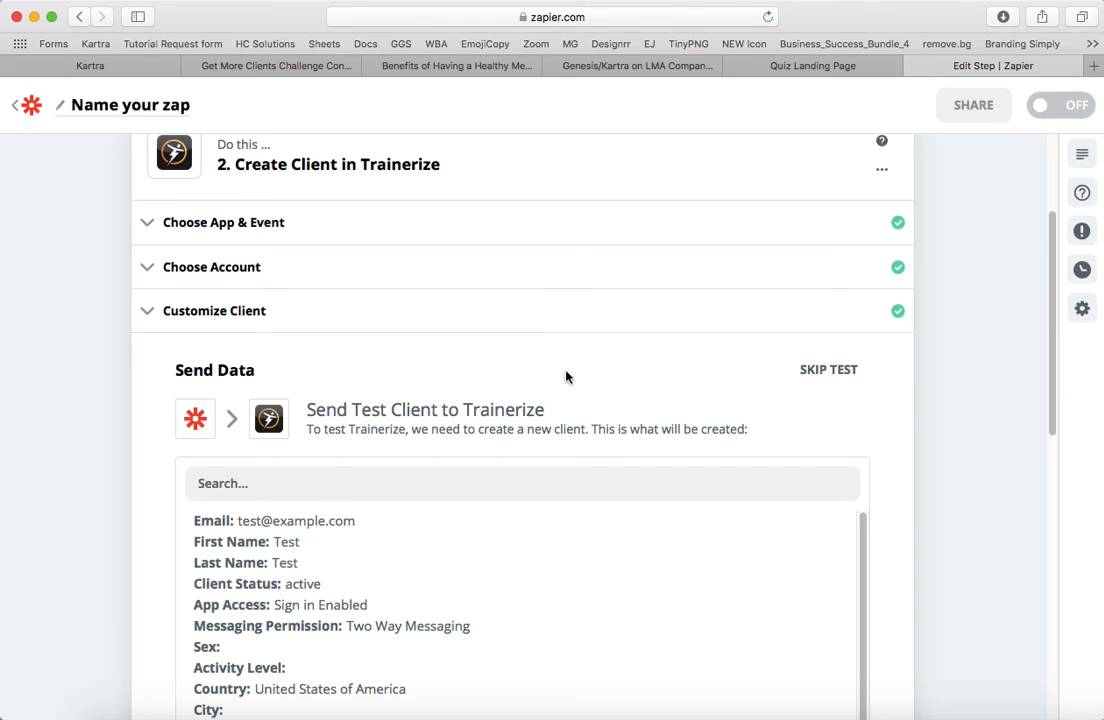
scroll(591, 367, "down", 10)
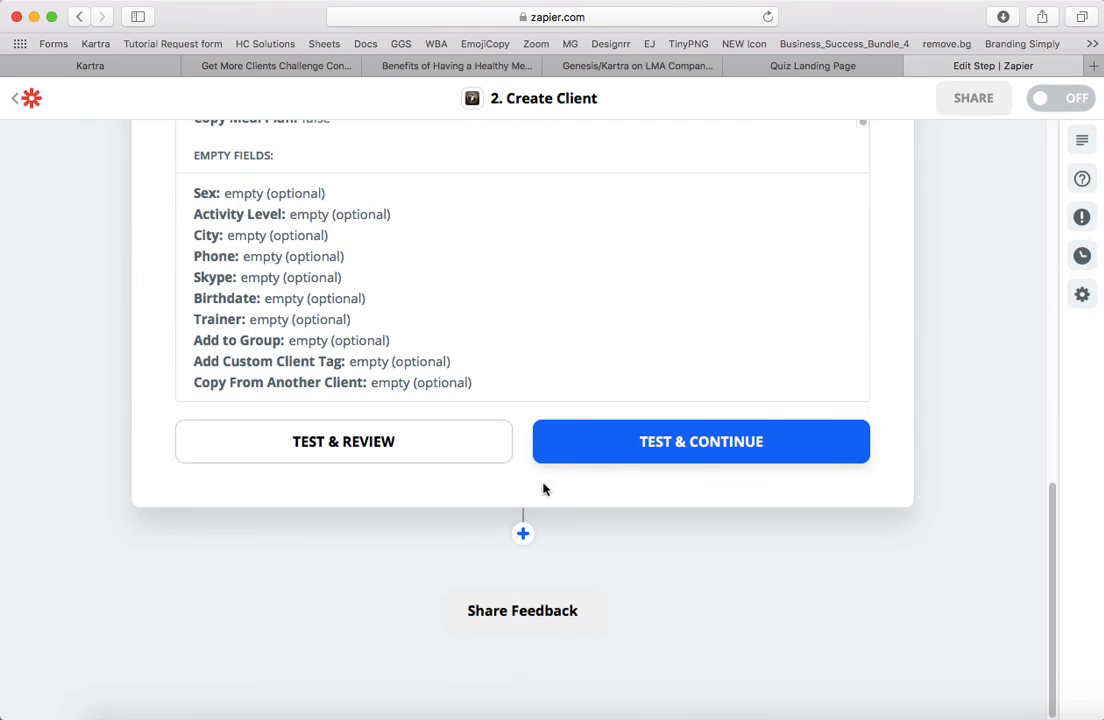
left_click(688, 443)
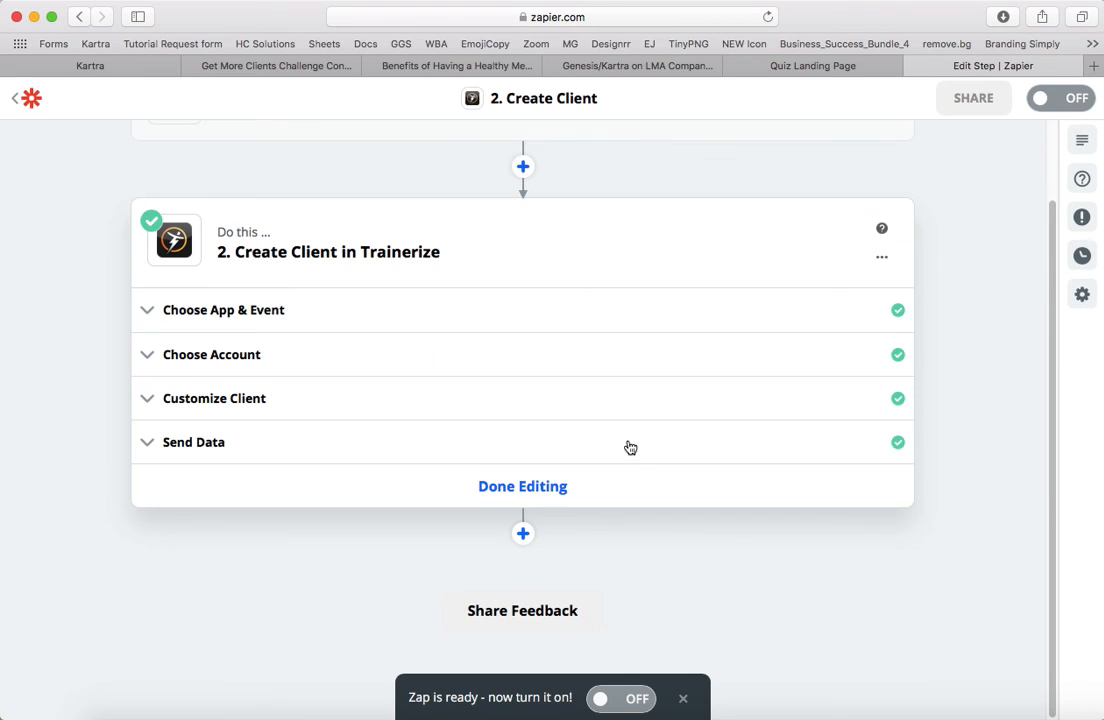
- Finish editing the Create Client action and turn the zap on
scroll(631, 447, "up", 3)
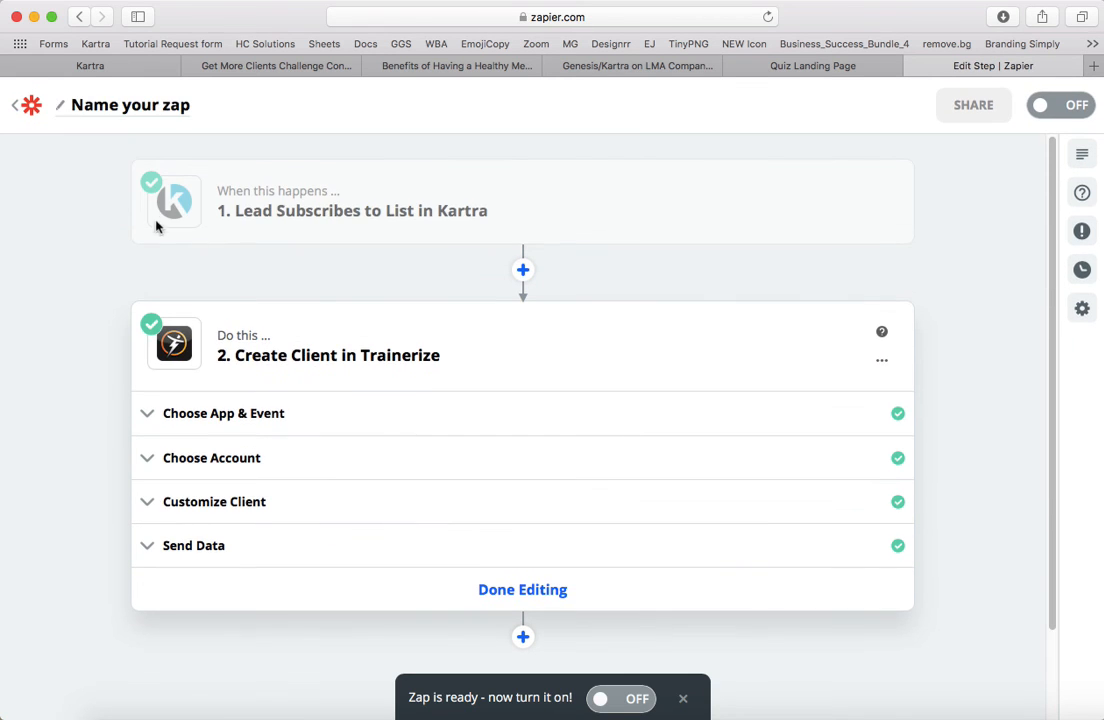
scroll(636, 320, "down", 2)
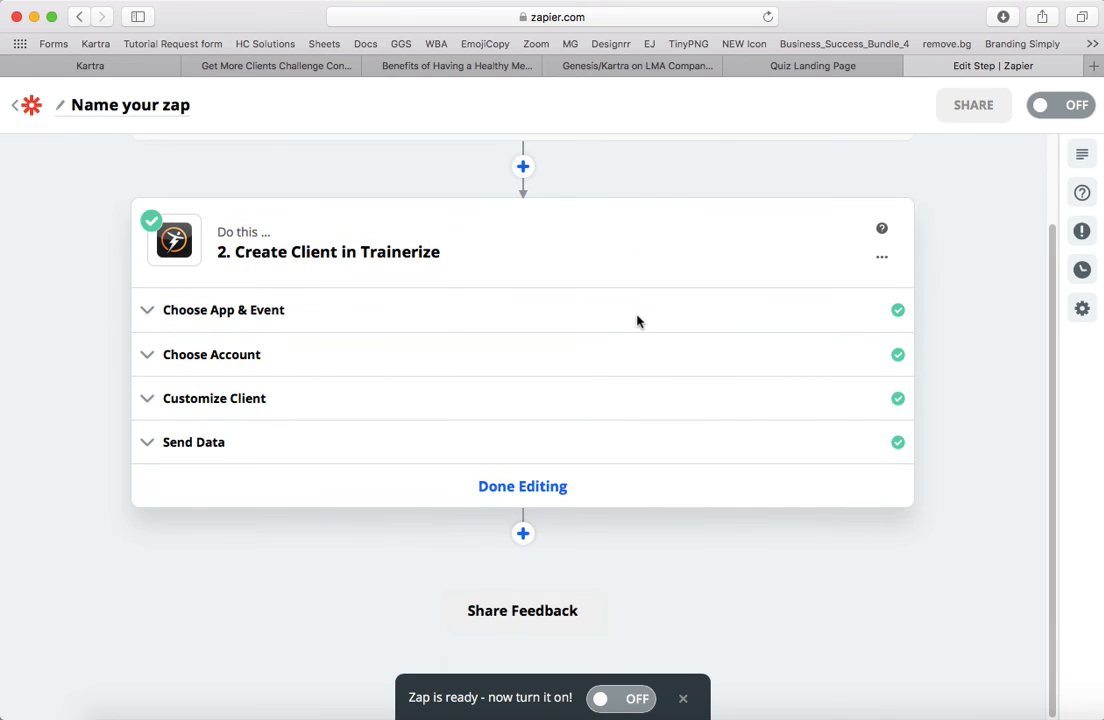
left_click(489, 505)
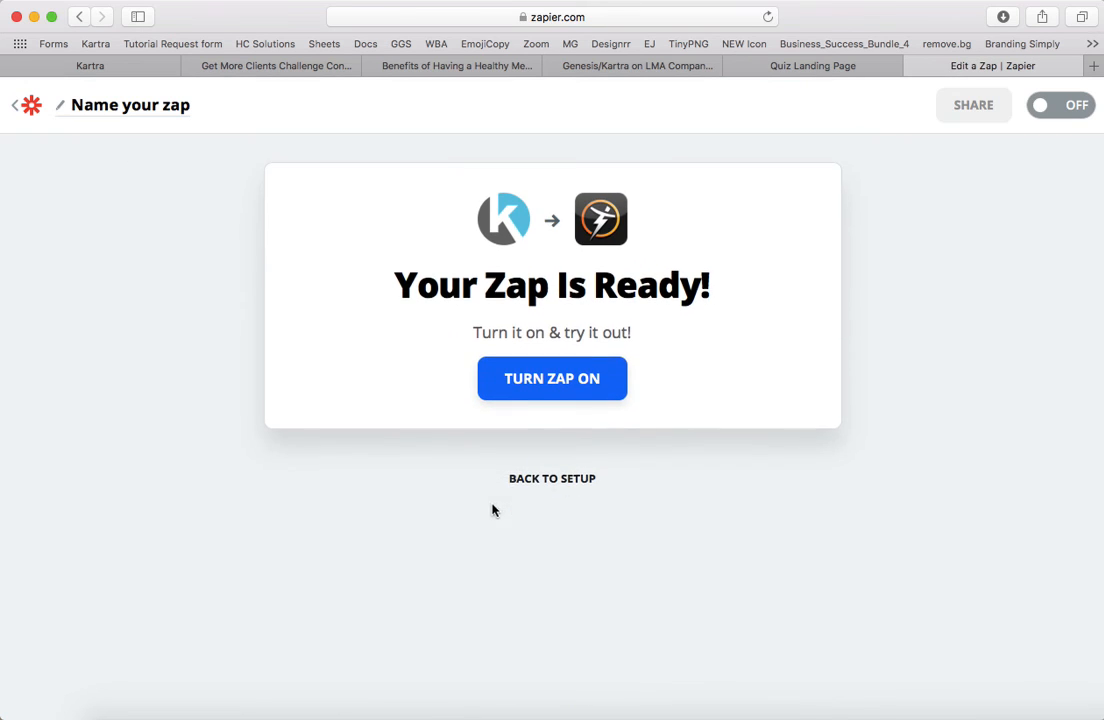
left_click(553, 389)
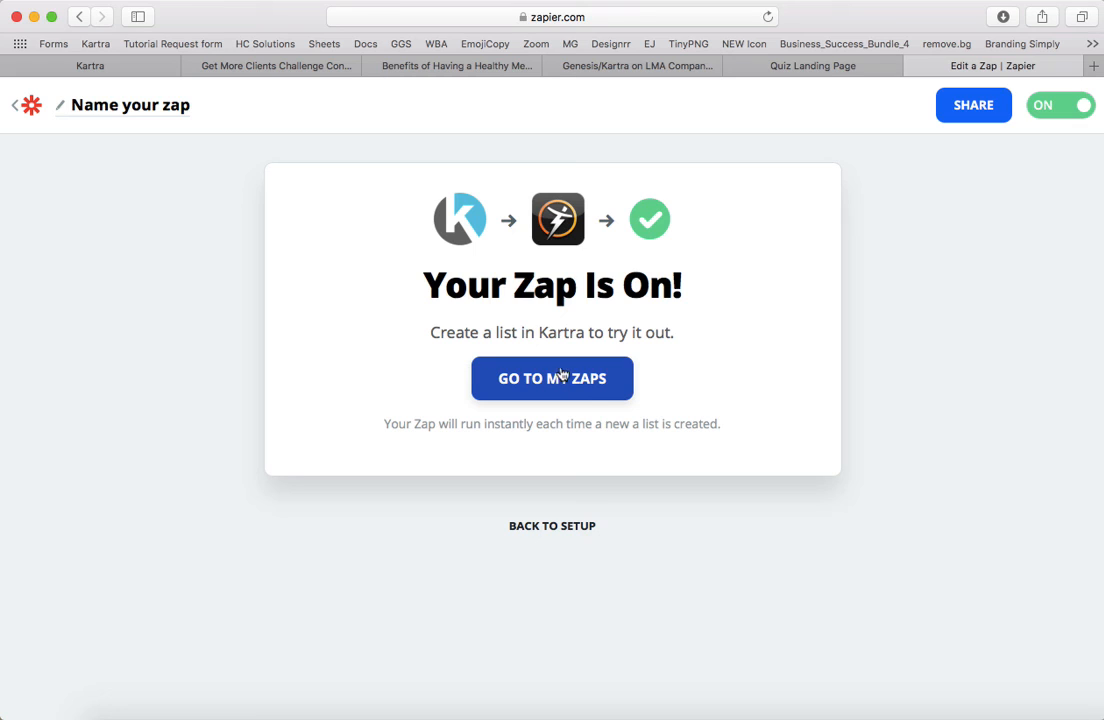
- Rename the zap with a title beginning "Add kartra buye"
left_click(188, 112)
type("A")
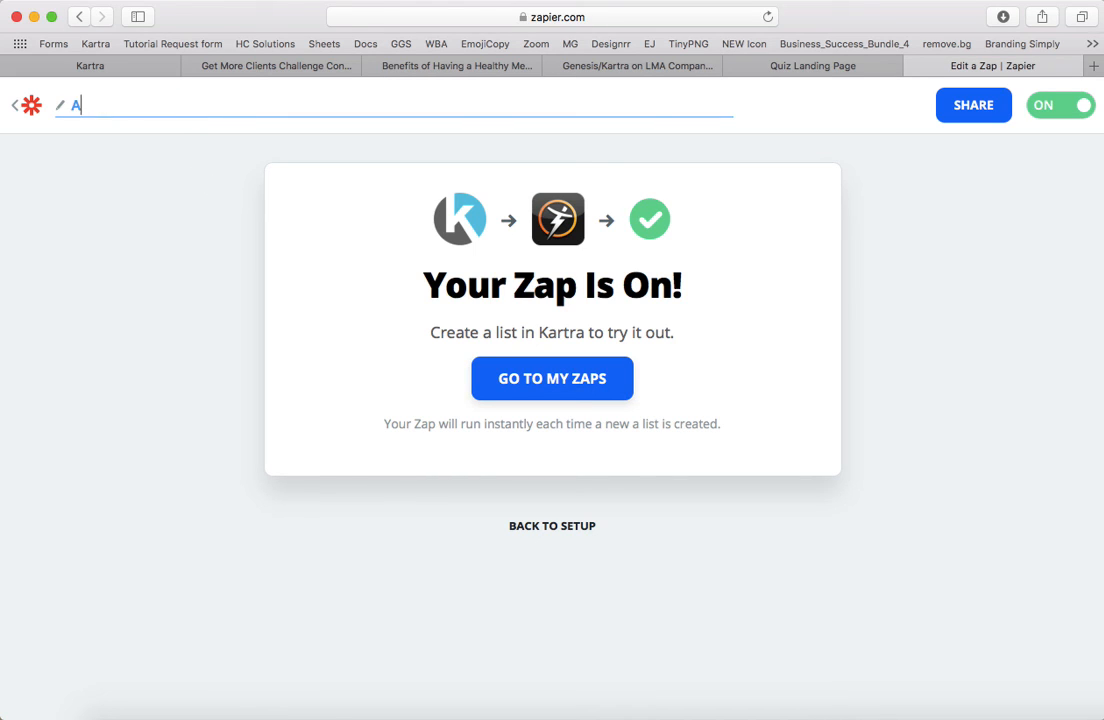
type("dd kattra buye")
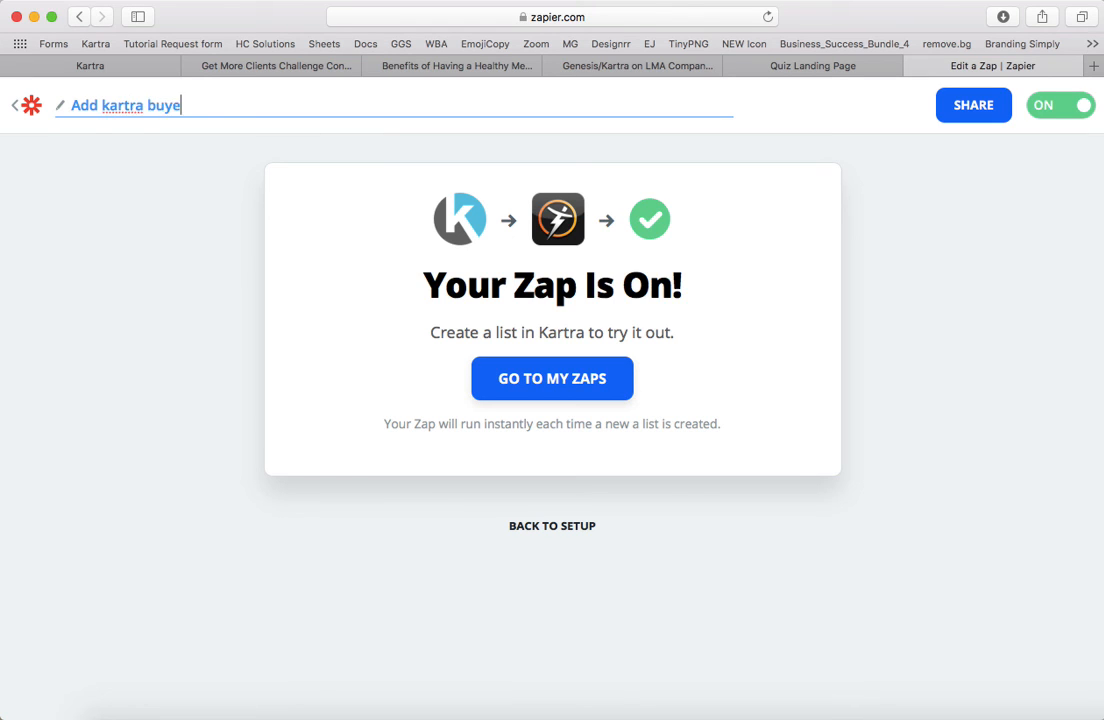